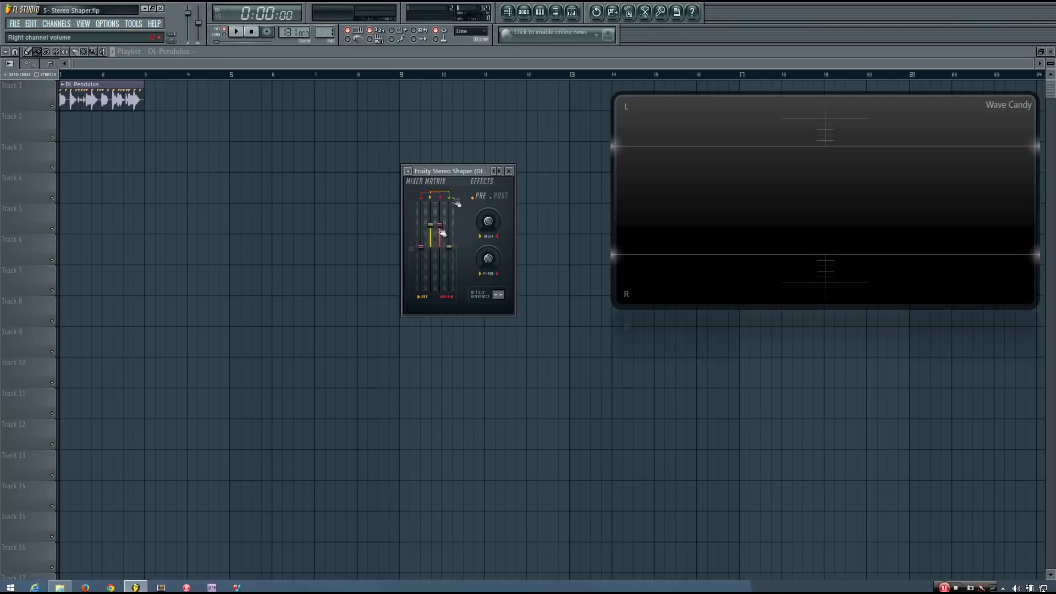
# Show the Pattern 1 channels in the step sequencer beside Fruity Stereo Shaper and Wave Candy.
pyautogui.click(523, 12)
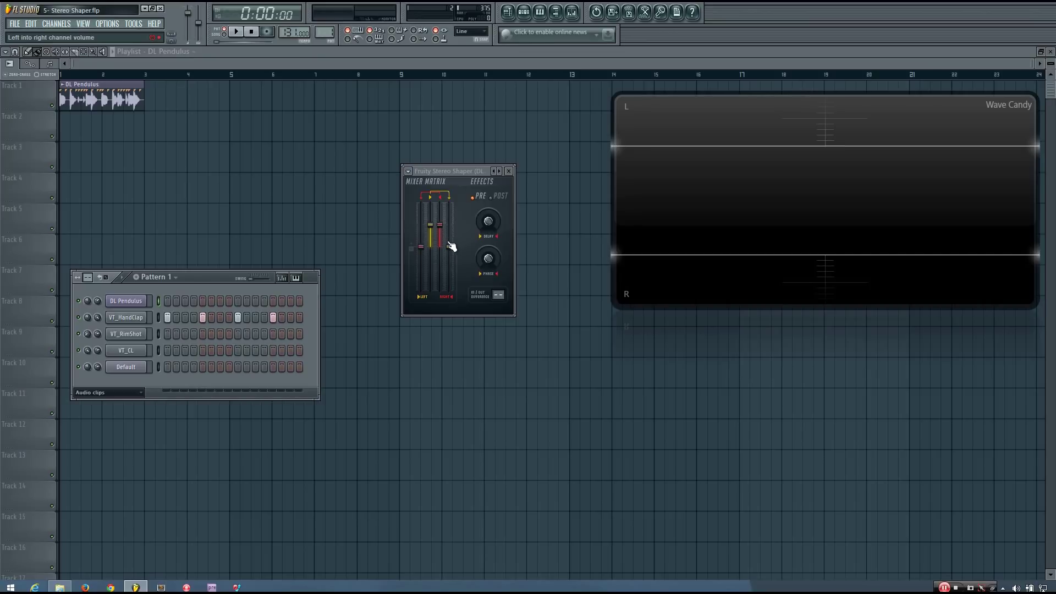
# Set the Stereo Shaper left level to -6 dB, keep Left into right low, and switch to song mode.
pyautogui.moveTo(421, 249); pyautogui.dragTo(417, 251)
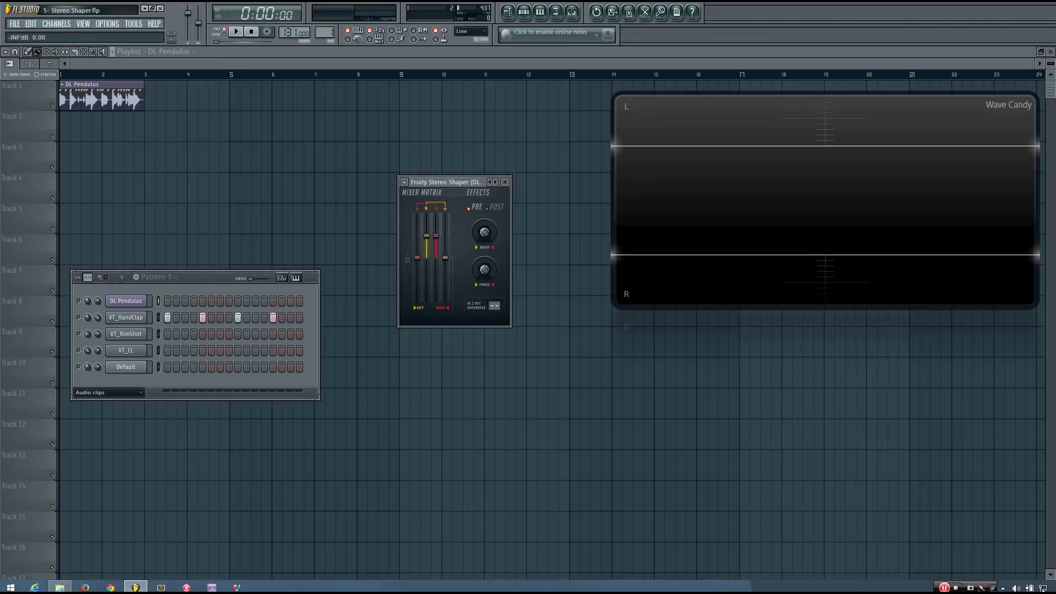
pyautogui.moveTo(418, 259); pyautogui.dragTo(427, 236)
pyautogui.moveTo(451, 258); pyautogui.dragTo(445, 243)
pyautogui.moveTo(445, 244); pyautogui.dragTo(445, 258)
pyautogui.click(225, 35)
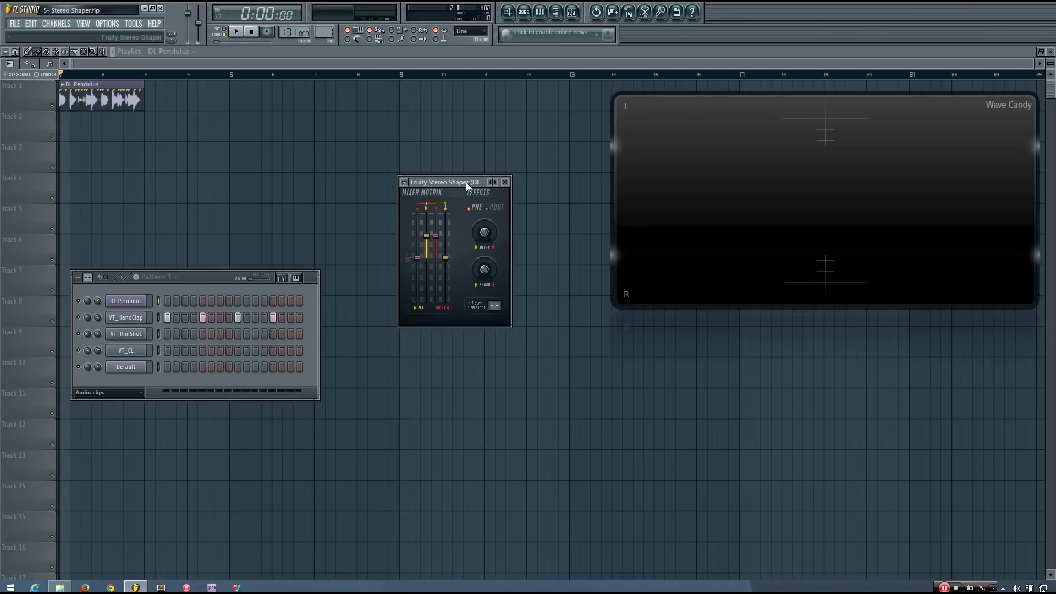
# Audition the loop while silencing the right channel, then raising it to about -9.8 dB.
pyautogui.moveTo(466, 182); pyautogui.dragTo(472, 186)
pyautogui.press('space')
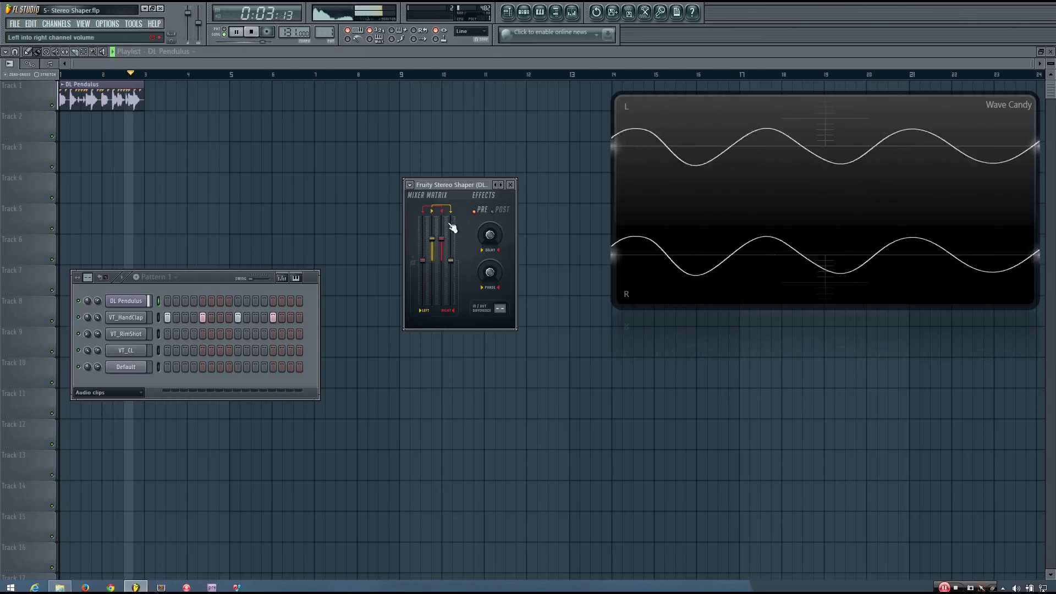
pyautogui.press('space')
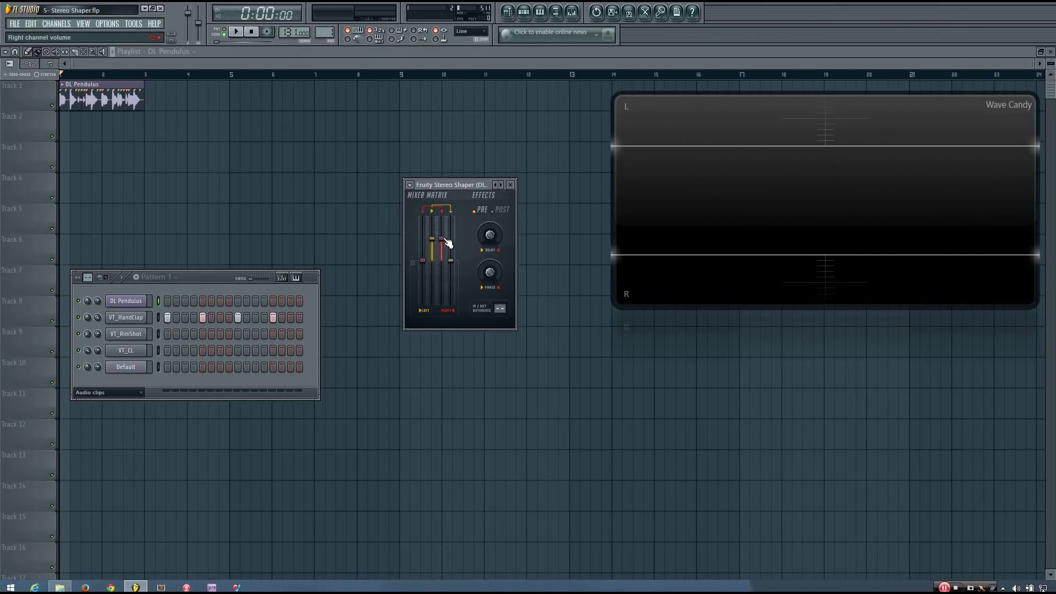
pyautogui.moveTo(441, 238); pyautogui.dragTo(441, 260)
pyautogui.press('space')
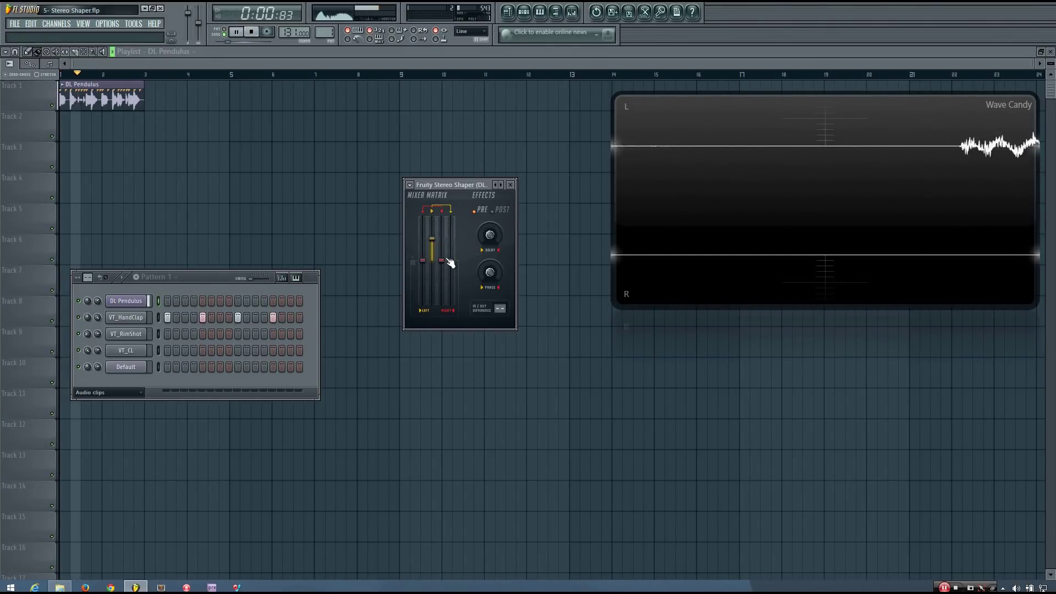
pyautogui.moveTo(447, 263)
pyautogui.mouseDown()
pyautogui.moveTo(441, 238)
pyautogui.moveTo(440, 261)
pyautogui.mouseUp()
pyautogui.press('space')
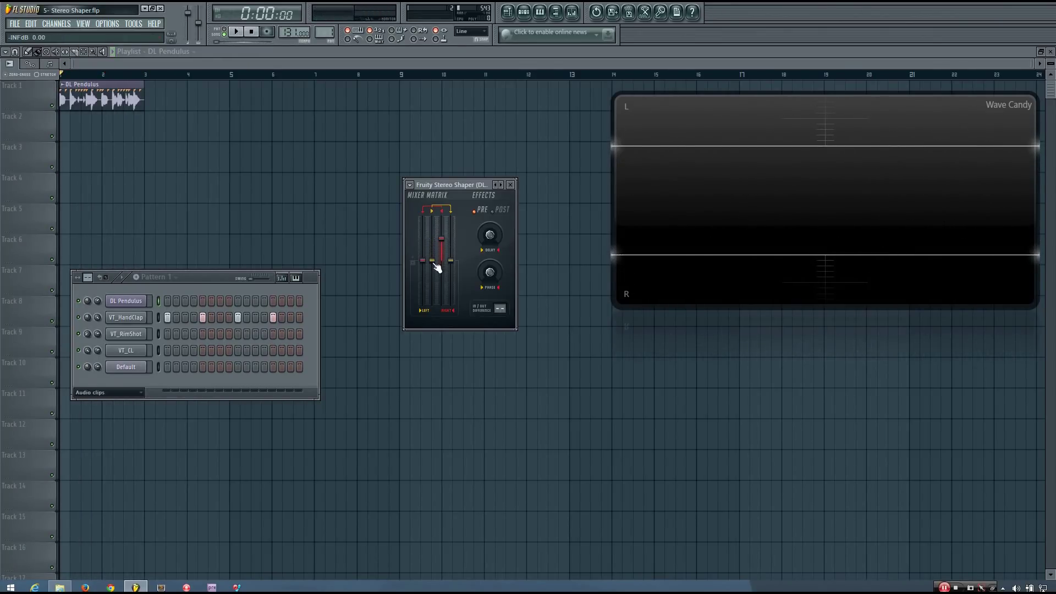
# Raise Right into left to about -10 dB and play the loop to hear the mix.
pyautogui.moveTo(439, 268); pyautogui.dragTo(432, 260)
pyautogui.press('space')
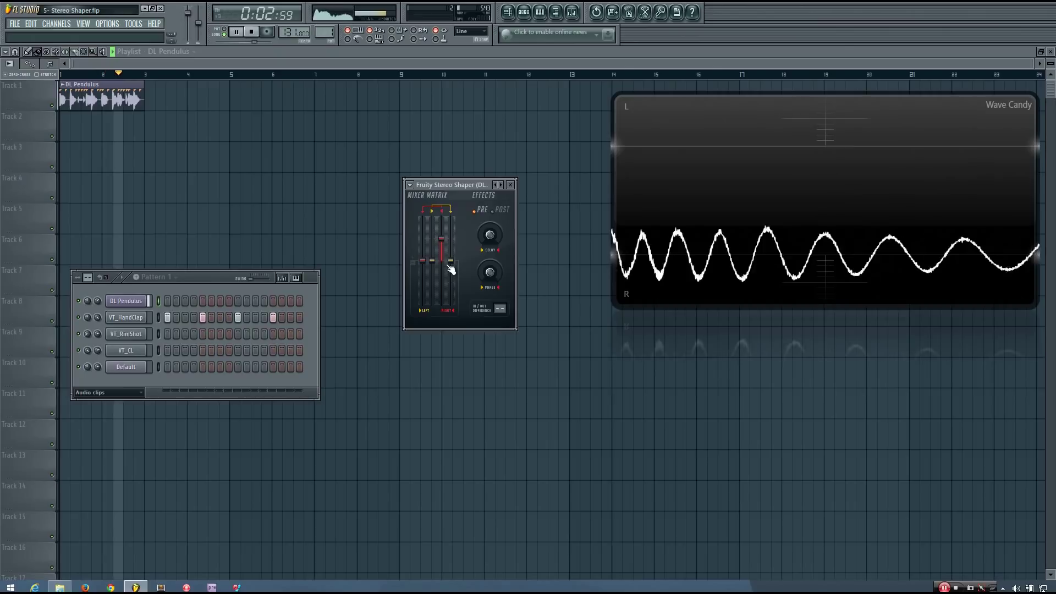
pyautogui.press('space')
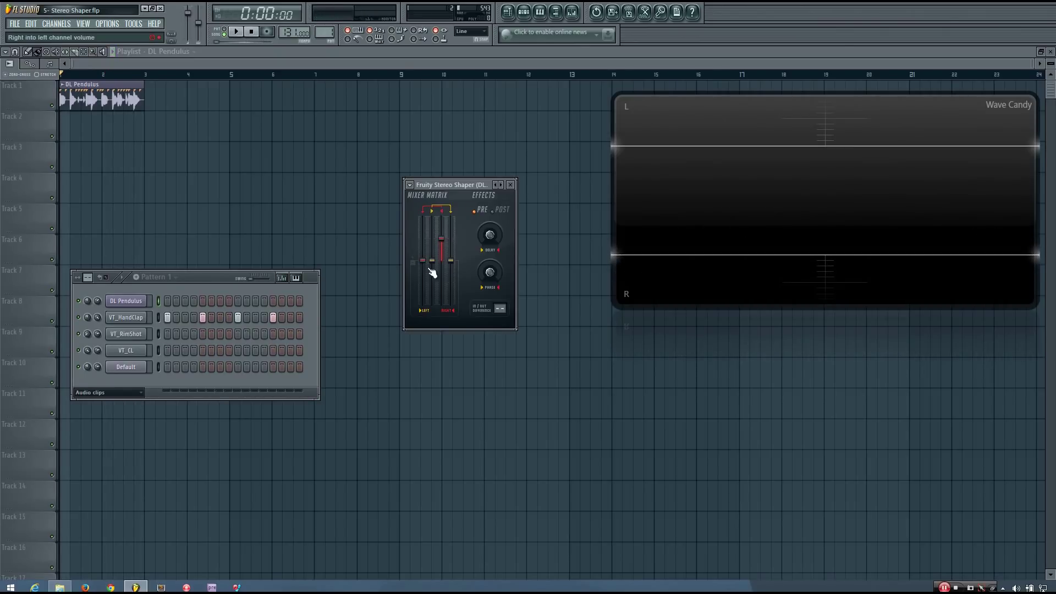
pyautogui.moveTo(422, 259); pyautogui.dragTo(422, 239)
pyautogui.press('space')
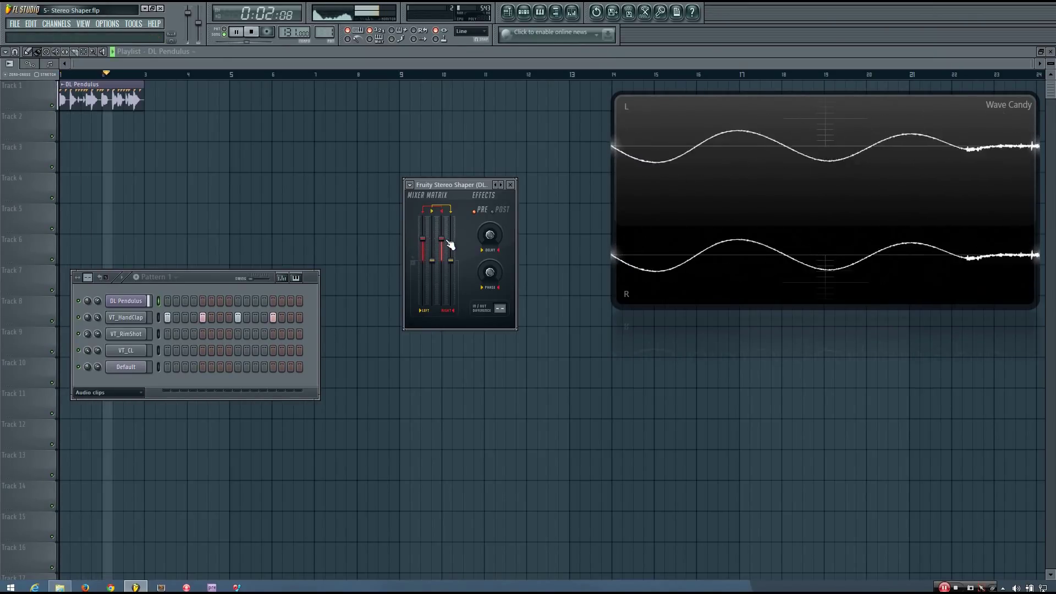
pyautogui.press('space')
# Silence the left channel, restore it to full volume, and audition the loop.
pyautogui.moveTo(423, 239); pyautogui.dragTo(450, 238)
pyautogui.keyDown('alt'); pyautogui.click(437, 263); pyautogui.keyUp('alt')
pyautogui.press('space')
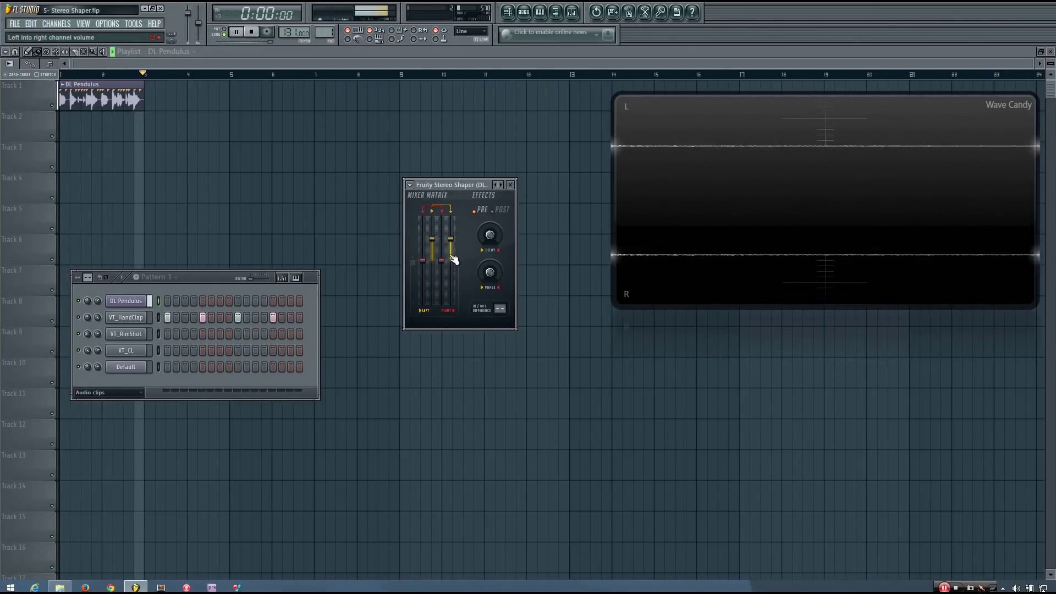
pyautogui.press('space')
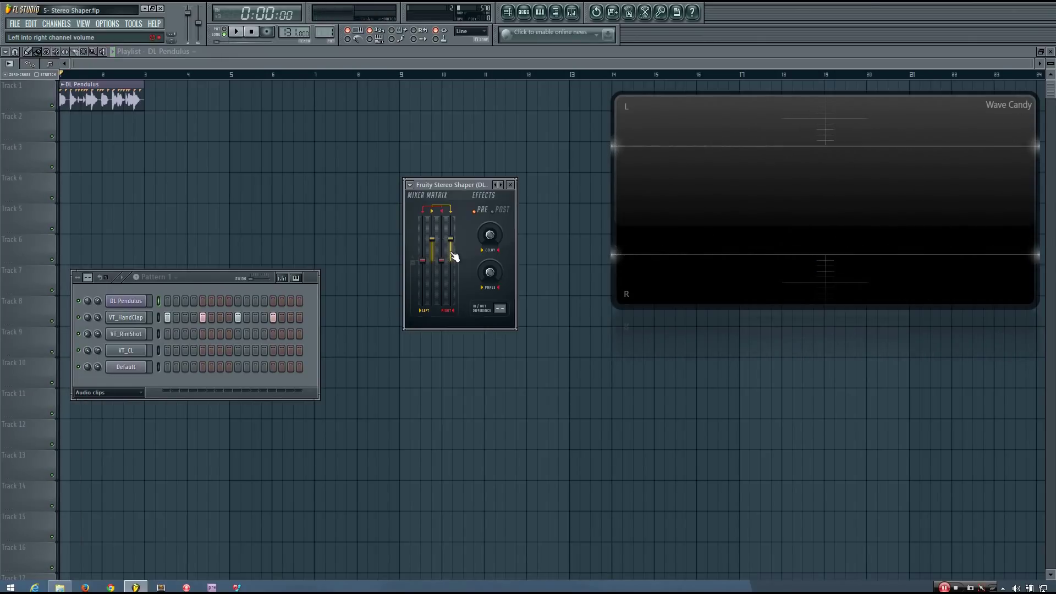
# Turn Left into right fully down and silence the left channel while the loop plays.
pyautogui.moveTo(455, 257); pyautogui.dragTo(445, 287)
pyautogui.press('space')
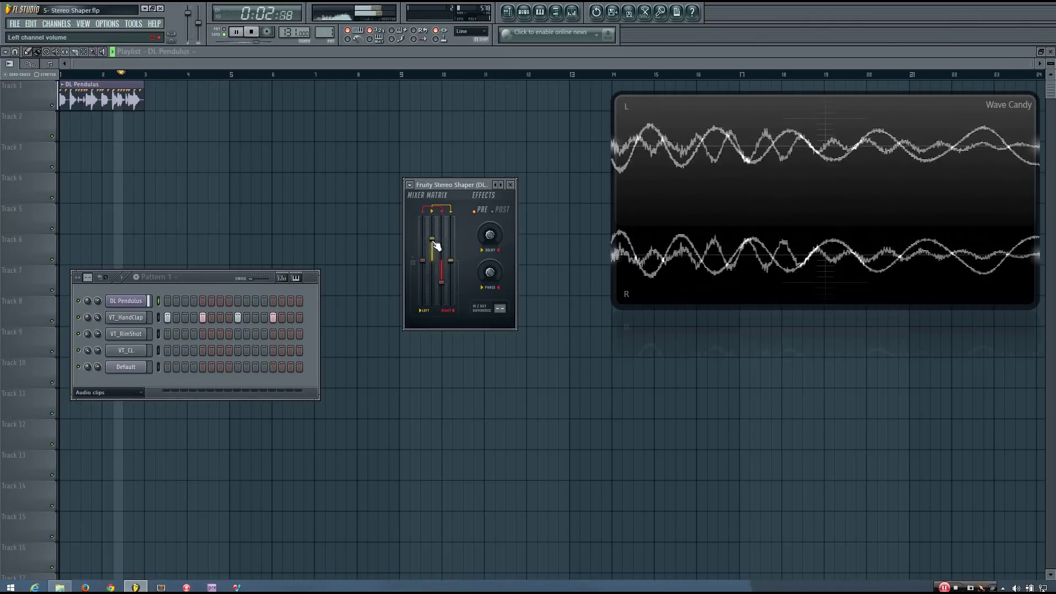
pyautogui.moveTo(435, 246); pyautogui.dragTo(432, 282)
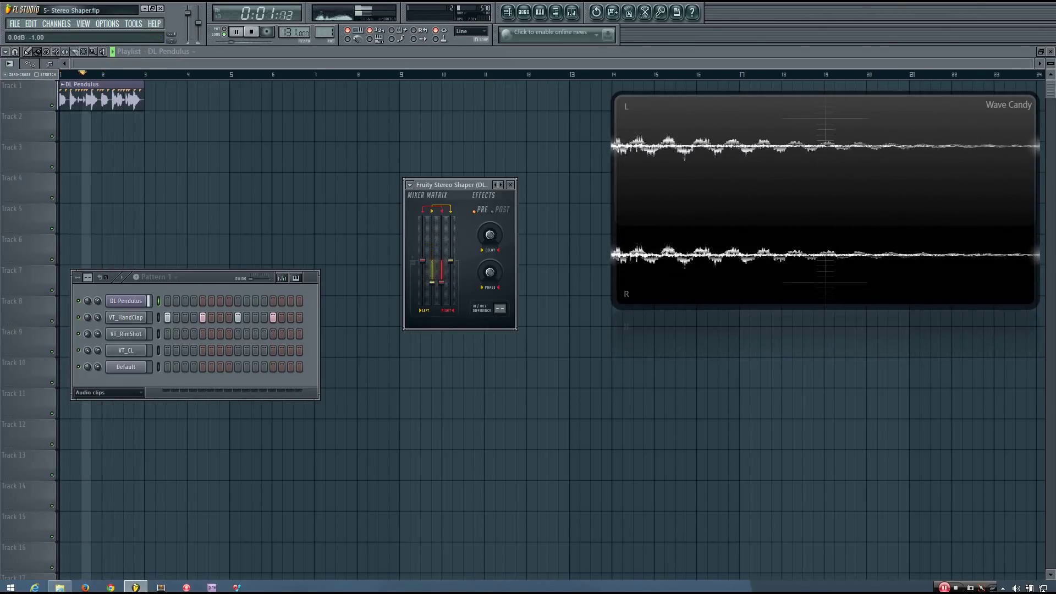
pyautogui.press('space')
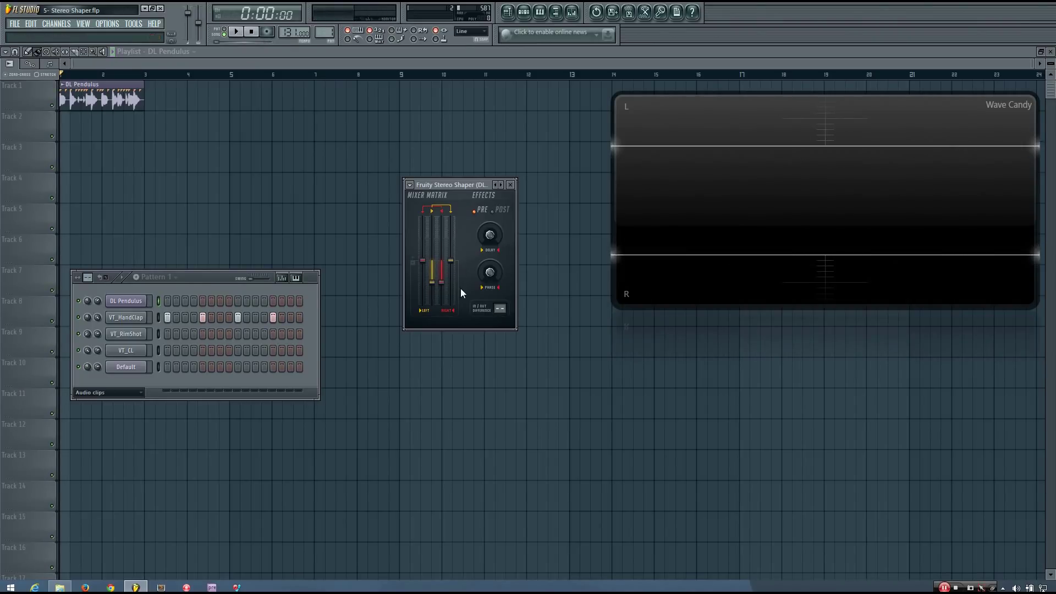
# Reset the Stereo Shaper's left and right volumes to default and look at its options menu.
pyautogui.keyDown('alt'); pyautogui.click(433, 280); pyautogui.keyUp('alt')
pyautogui.keyDown('alt'); pyautogui.click(442, 280); pyautogui.keyUp('alt')
pyautogui.click(410, 185)
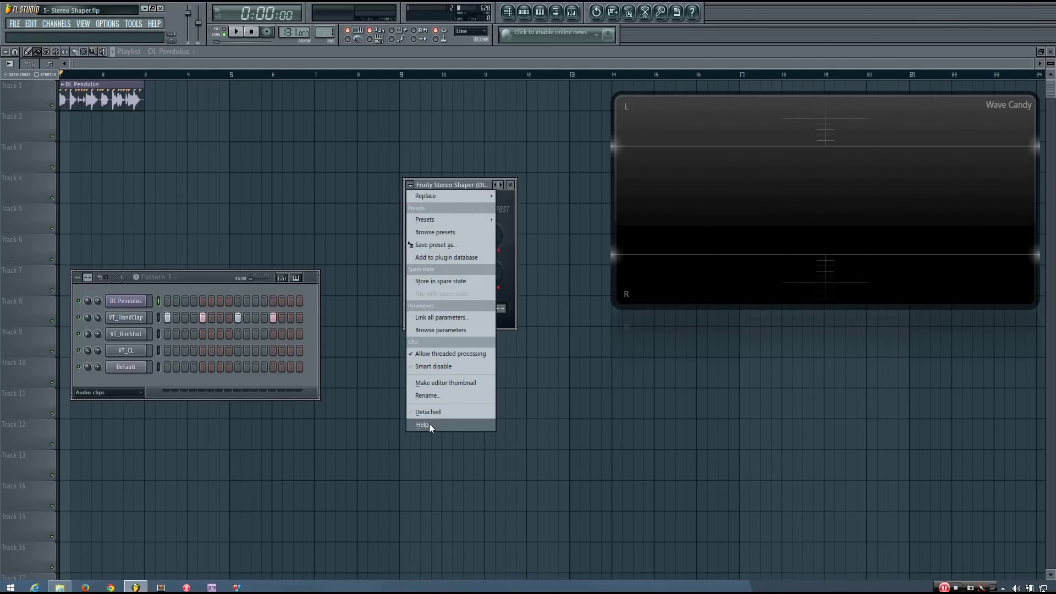
pyautogui.click(431, 186)
pyautogui.moveTo(437, 193)
pyautogui.mouseDown()
pyautogui.moveTo(433, 209)
pyautogui.moveTo(427, 203)
pyautogui.mouseUp()
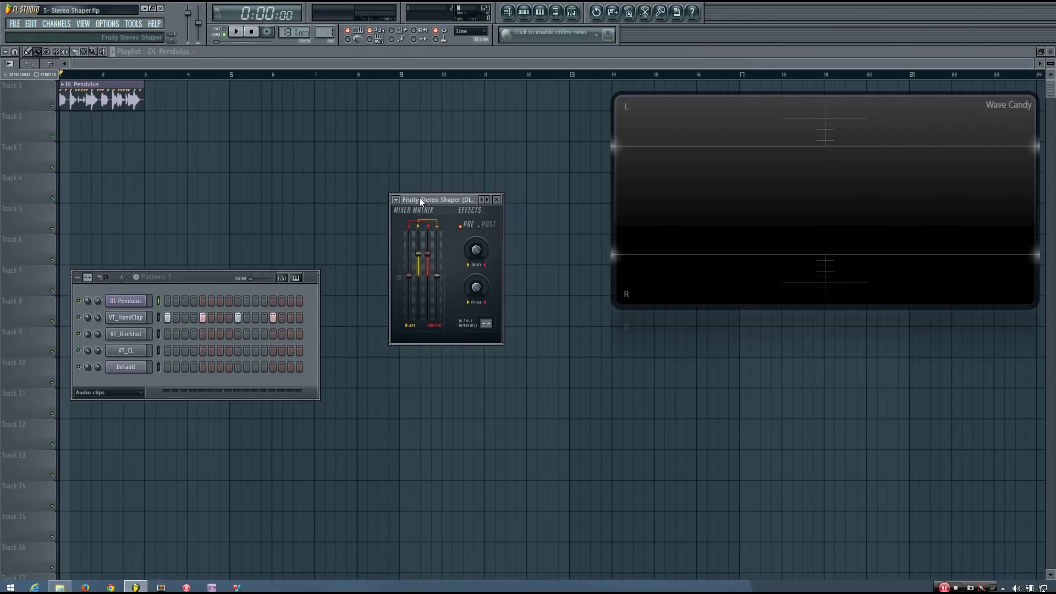
# Browse the plugin's presets menu without choosing a preset, then open the Mixer.
pyautogui.click(395, 199)
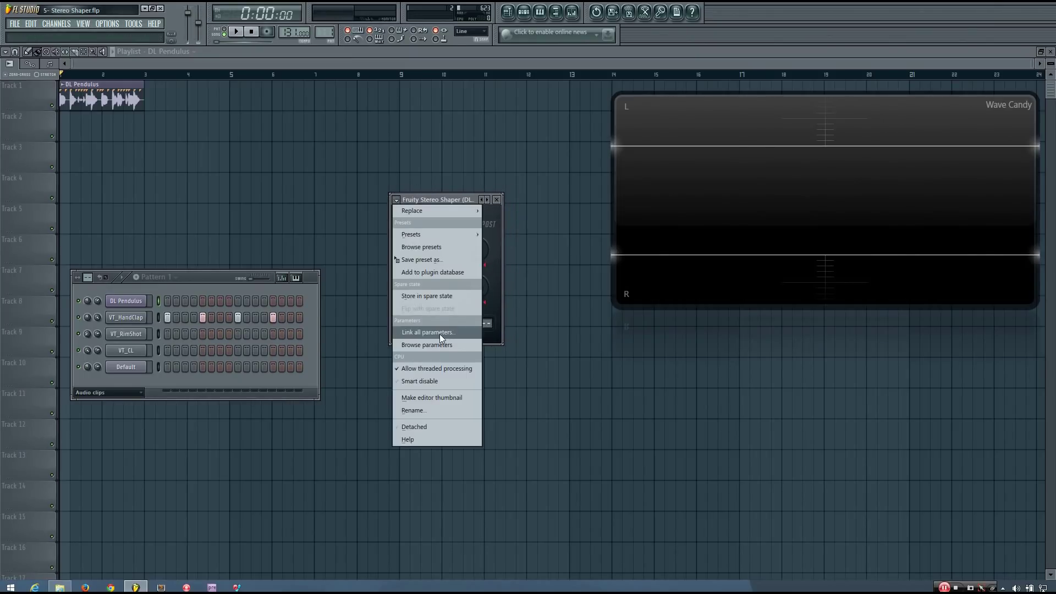
pyautogui.moveTo(464, 235)
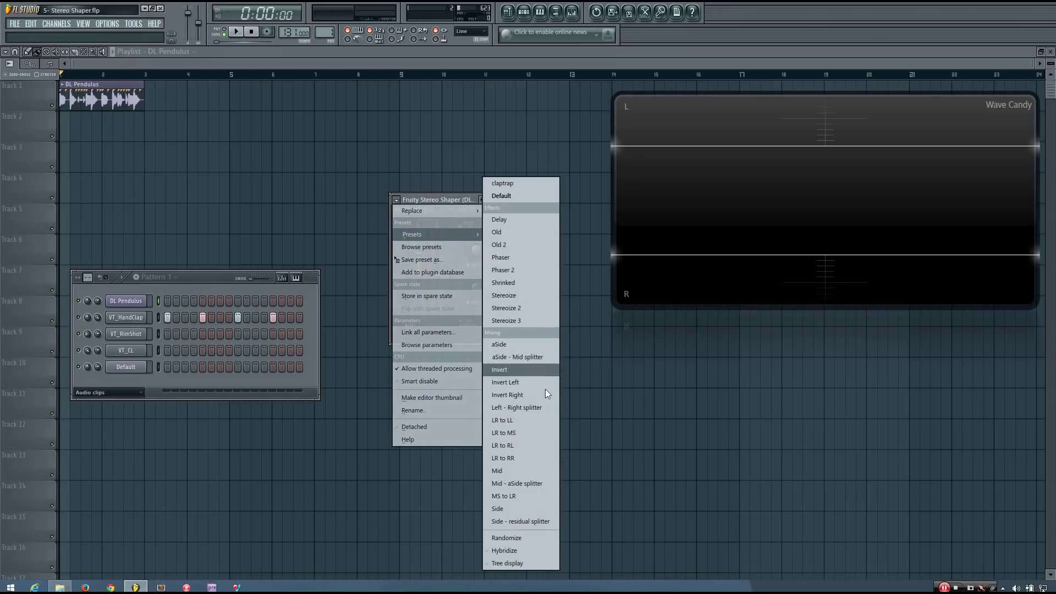
pyautogui.moveTo(444, 200); pyautogui.dragTo(440, 199)
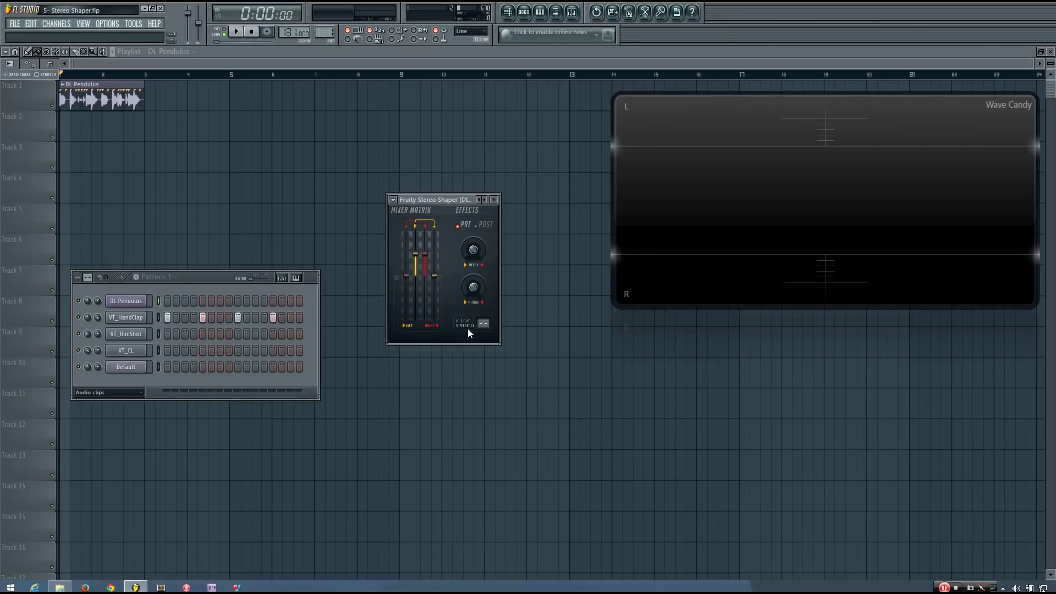
pyautogui.click(571, 15)
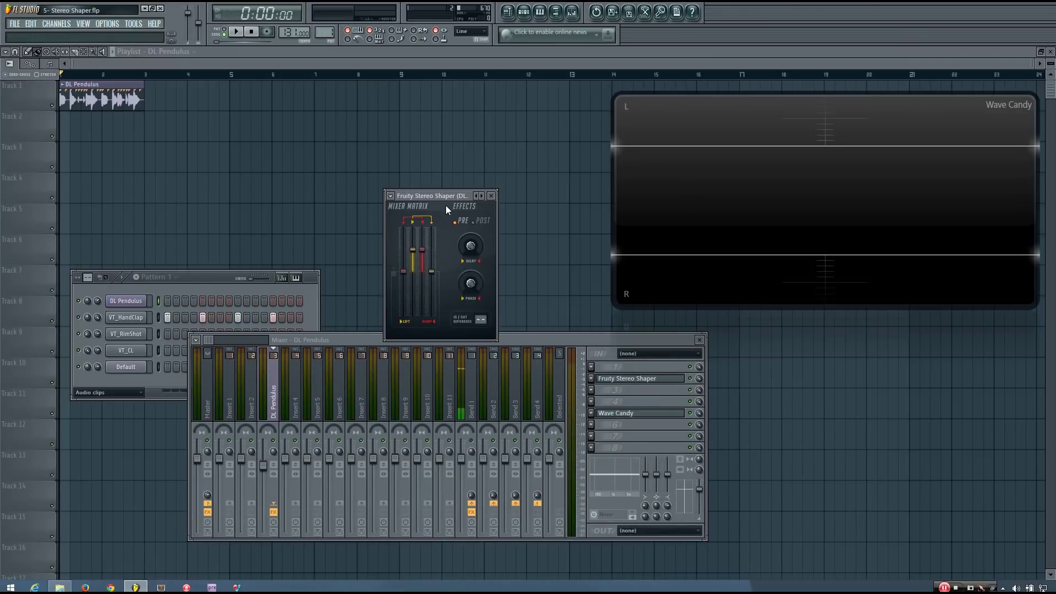
# Make Insert 4 a sidechain target of the DL Pendulus mixer track.
pyautogui.moveTo(454, 197); pyautogui.dragTo(437, 156)
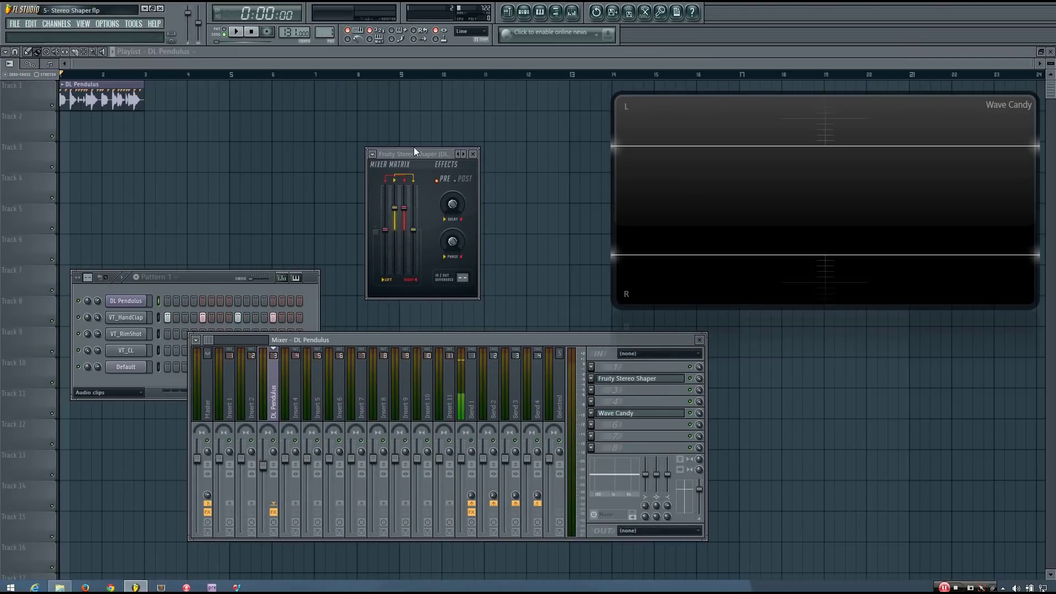
pyautogui.moveTo(425, 154); pyautogui.dragTo(398, 154)
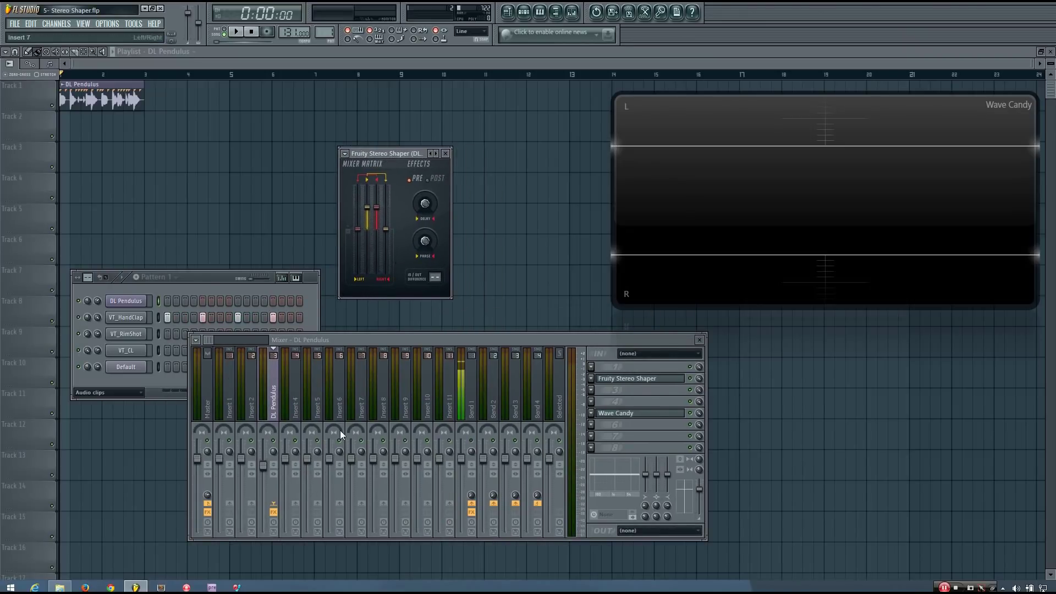
pyautogui.rightClick(297, 503)
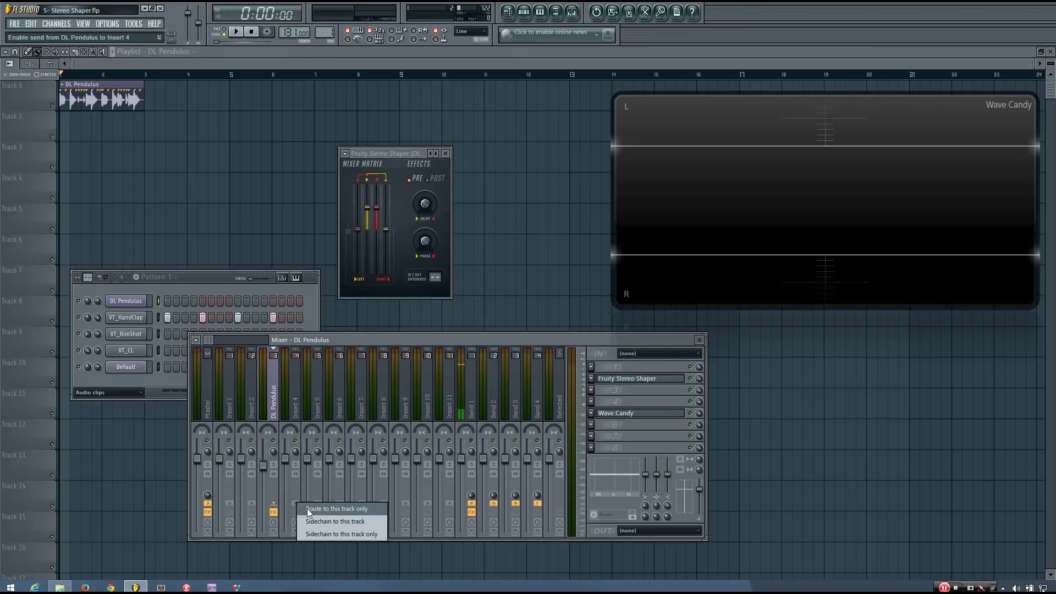
pyautogui.click(332, 522)
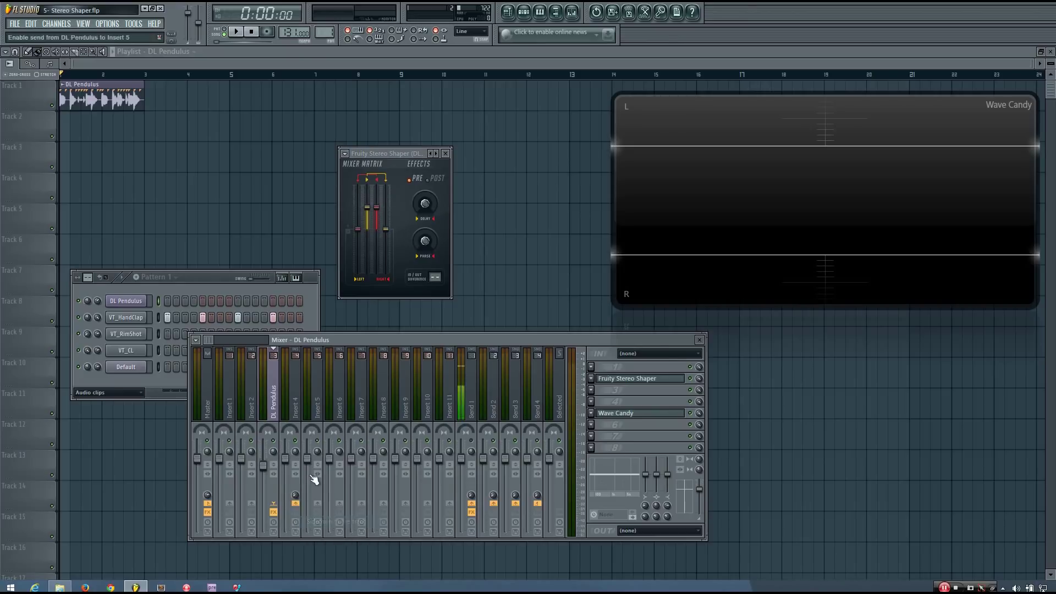
# Copy the DL Pendulus volume onto Insert 4 and select the Stereo Shaper's difference output box.
pyautogui.click(296, 398)
pyautogui.click(282, 401)
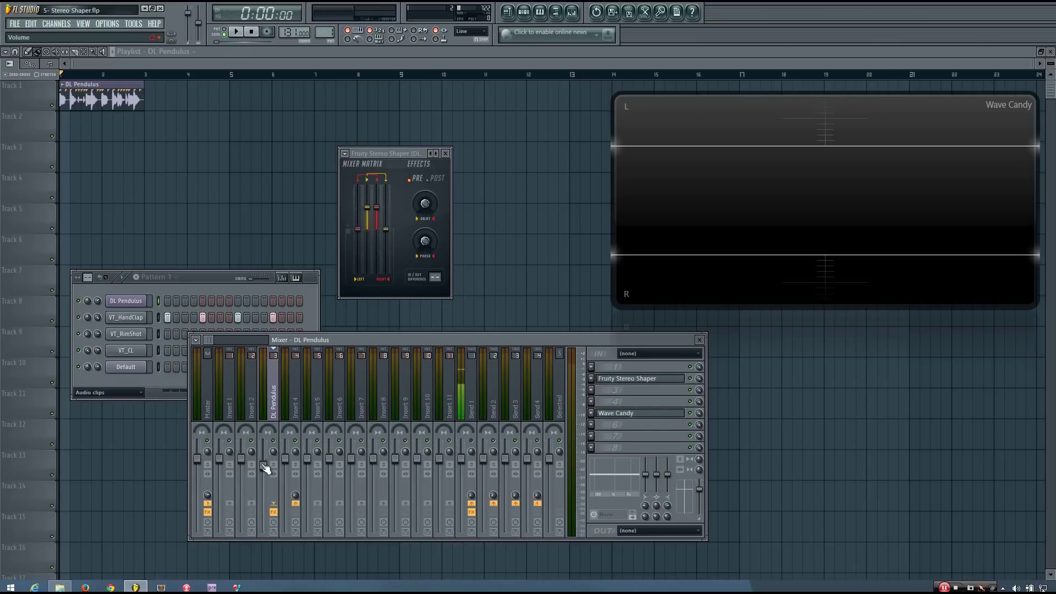
pyautogui.rightClick(263, 466)
pyautogui.rightClick(290, 461)
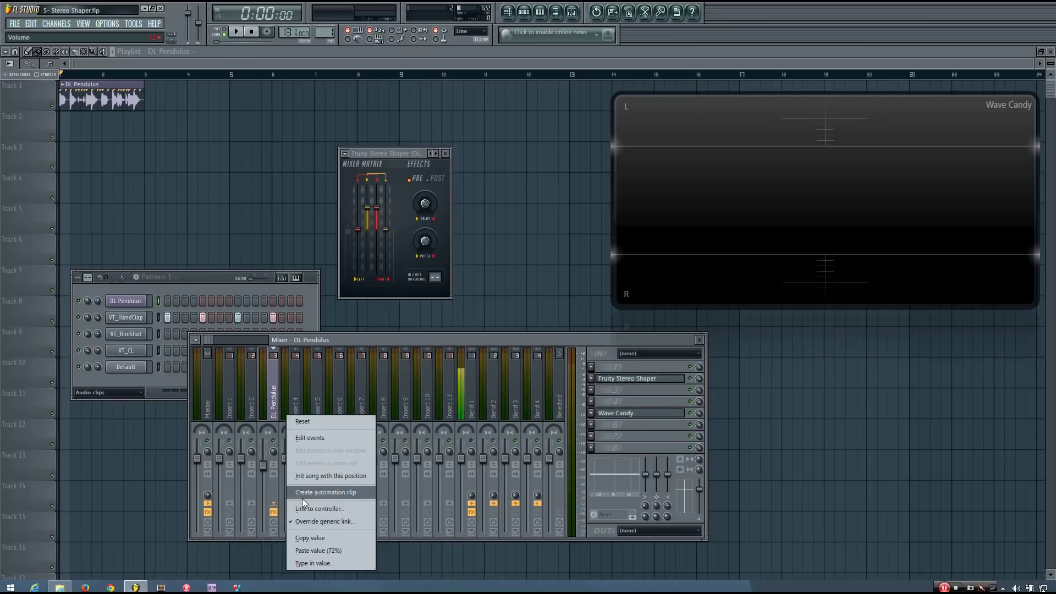
pyautogui.click(322, 550)
pyautogui.click(294, 406)
pyautogui.click(275, 406)
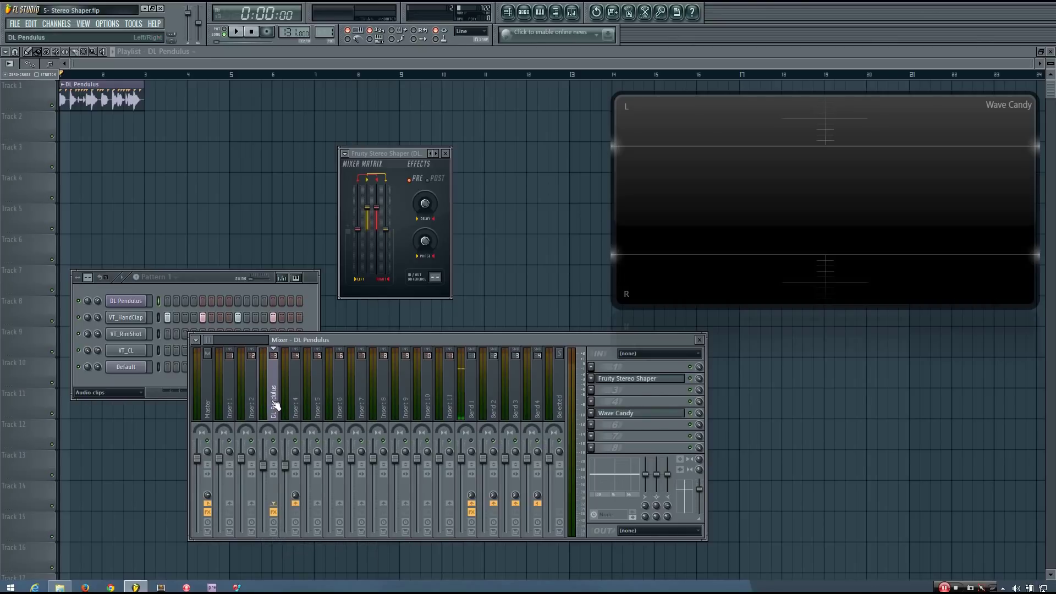
pyautogui.click(435, 277)
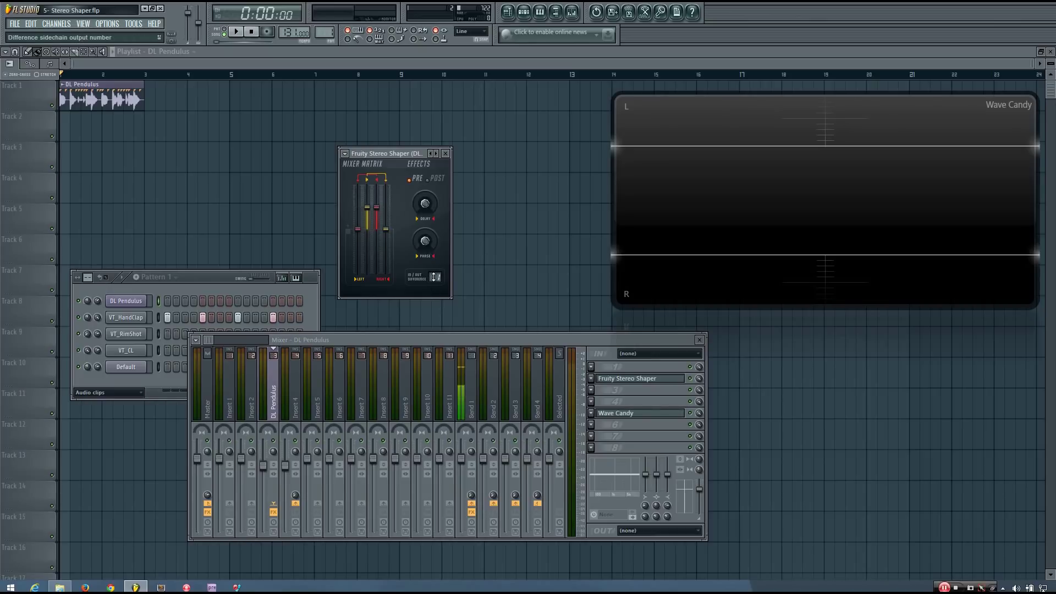
# Set the Stereo Shaper's difference output to 2, check Insert 4, and reposition the plugin window.
pyautogui.moveTo(441, 277); pyautogui.dragTo(441, 270)
pyautogui.click(292, 406)
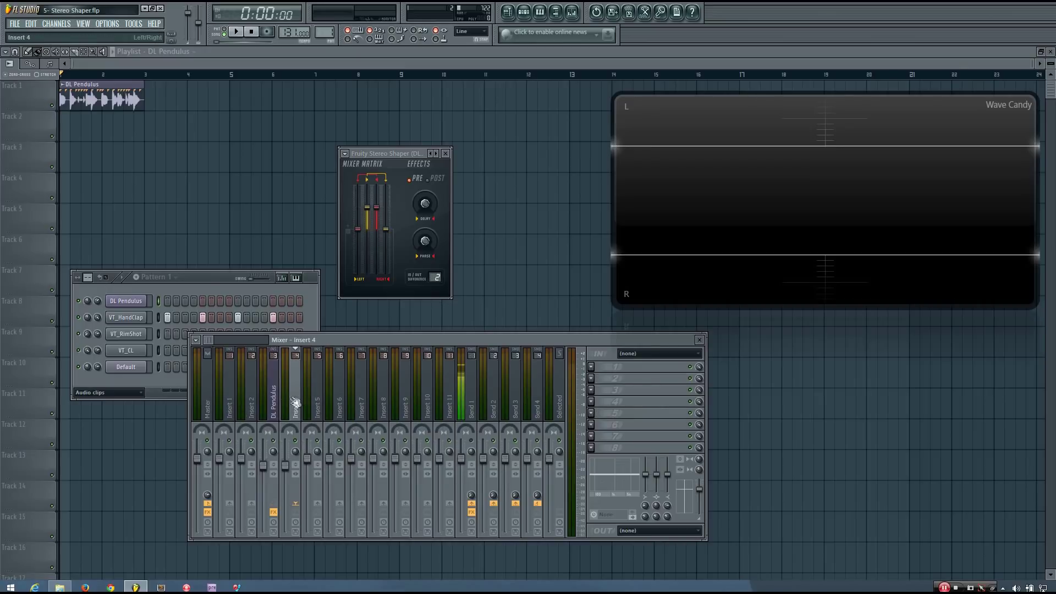
pyautogui.click(275, 406)
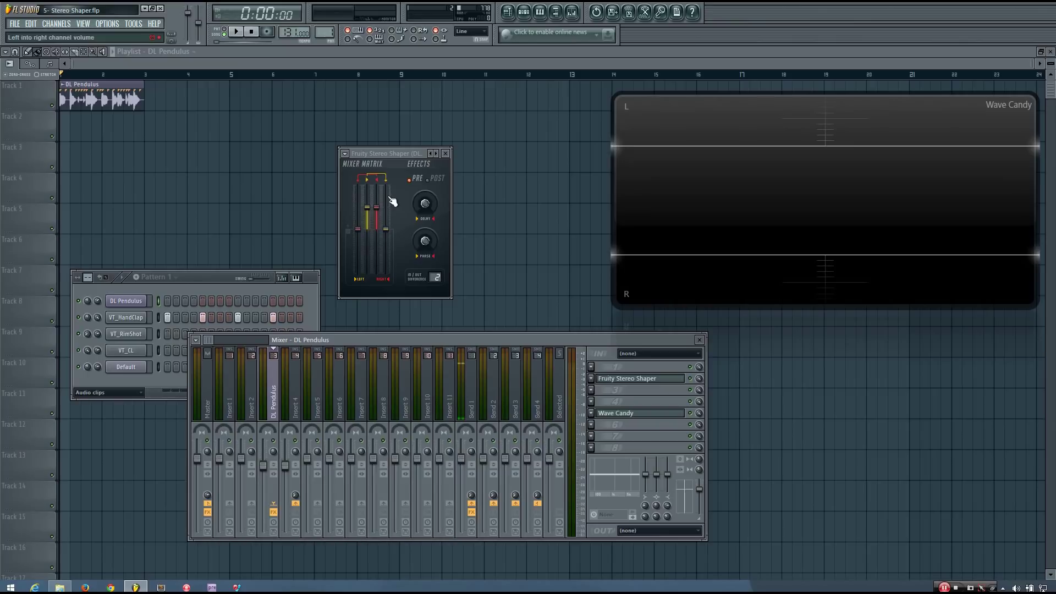
pyautogui.click(299, 395)
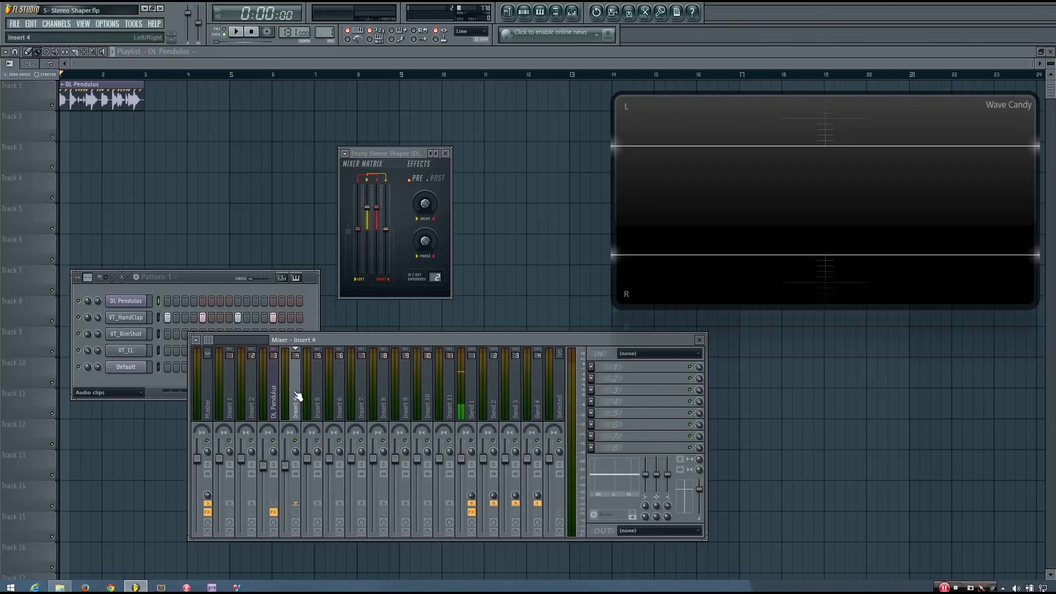
pyautogui.moveTo(396, 153); pyautogui.dragTo(404, 156)
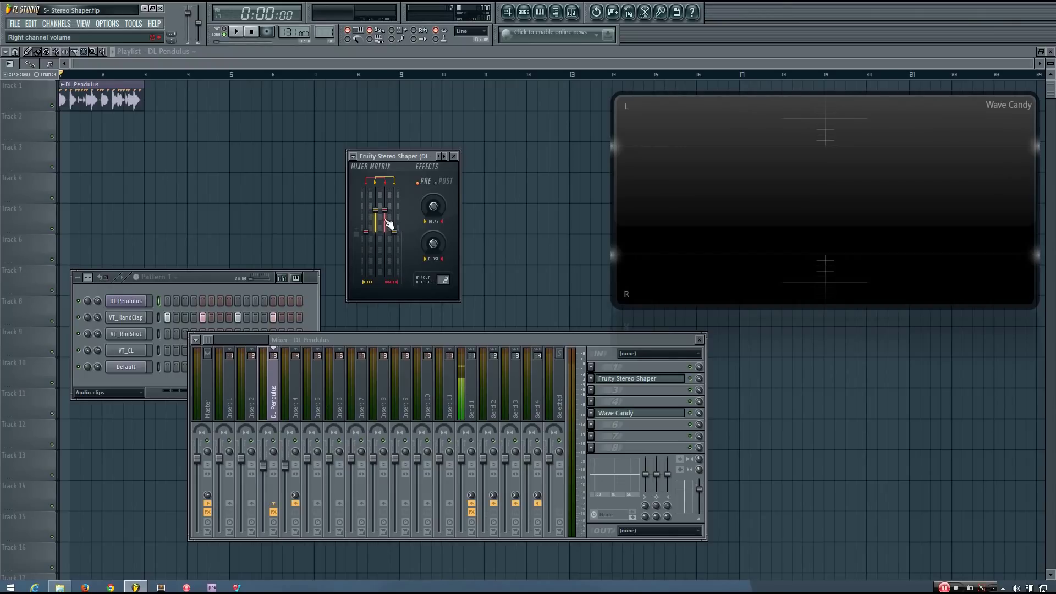
pyautogui.moveTo(417, 157)
pyautogui.mouseDown()
pyautogui.moveTo(411, 164)
pyautogui.moveTo(405, 152)
pyautogui.mouseUp()
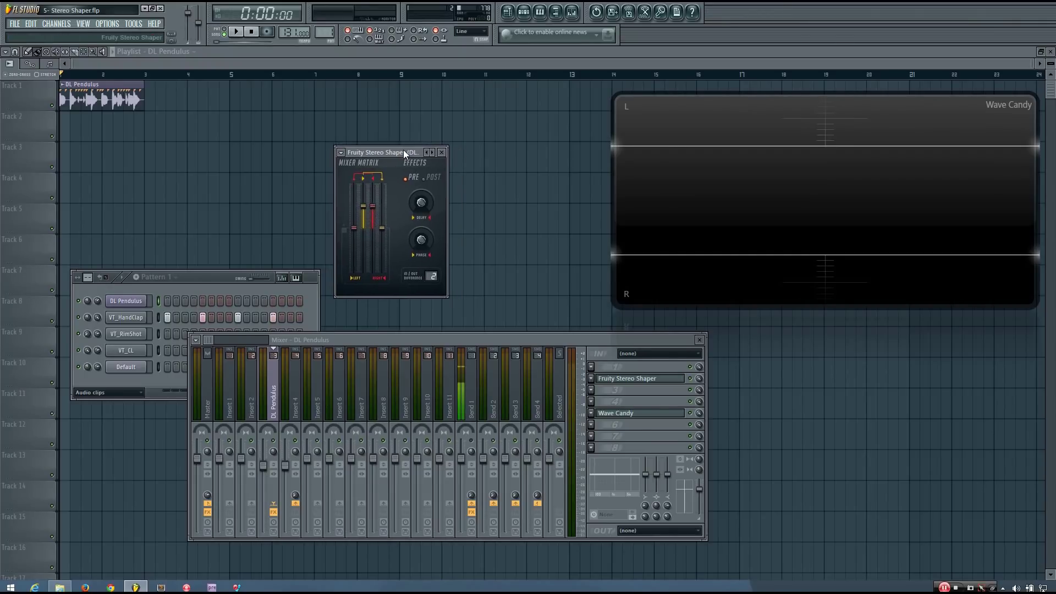
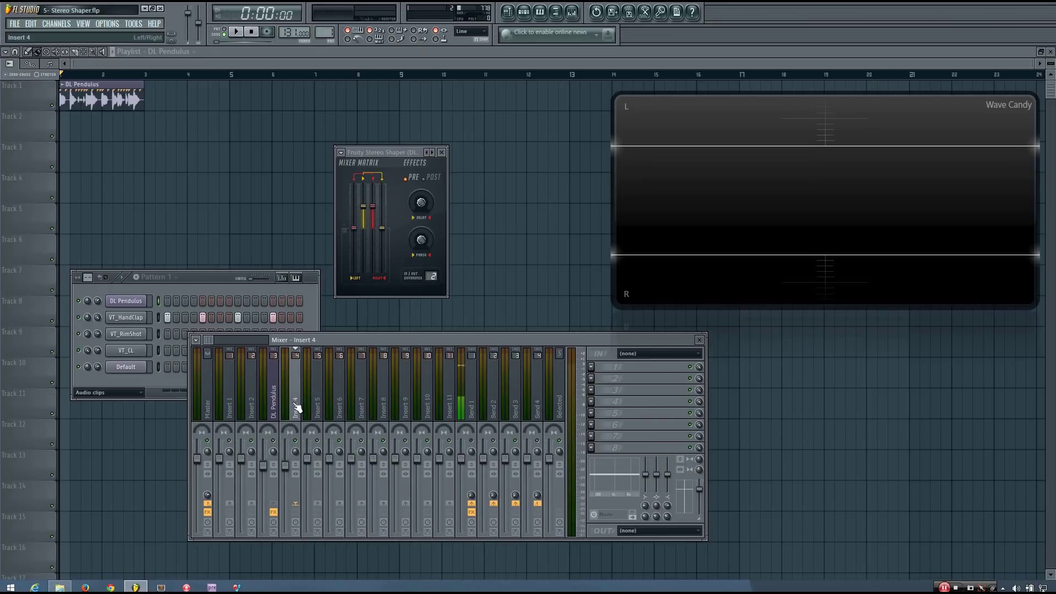
# Audition the track, lower the Stereo Shaper's right channel volume slightly, and reposition its window.
pyautogui.press('space')
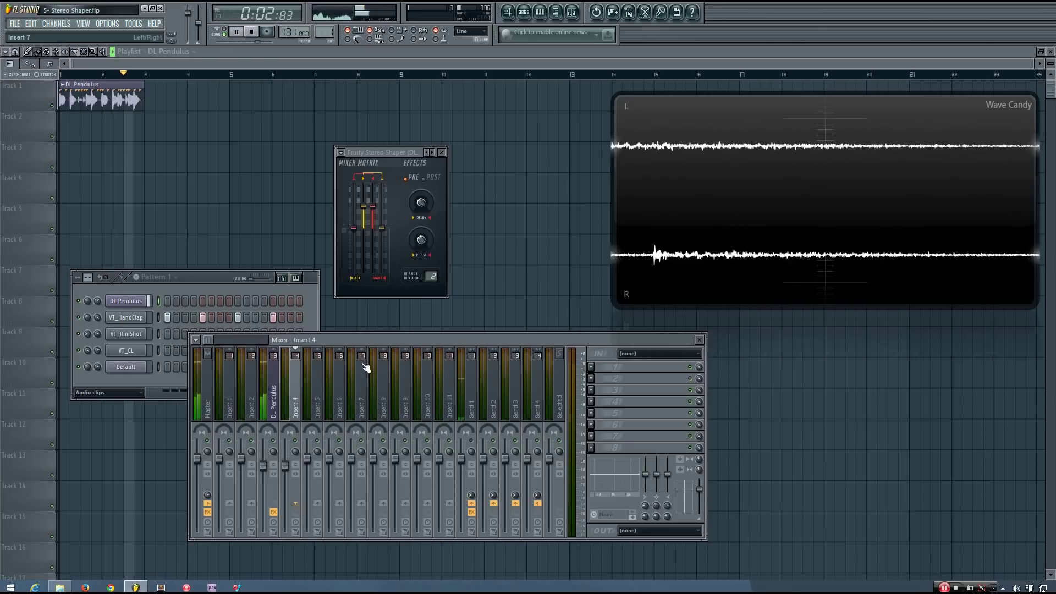
pyautogui.press('space')
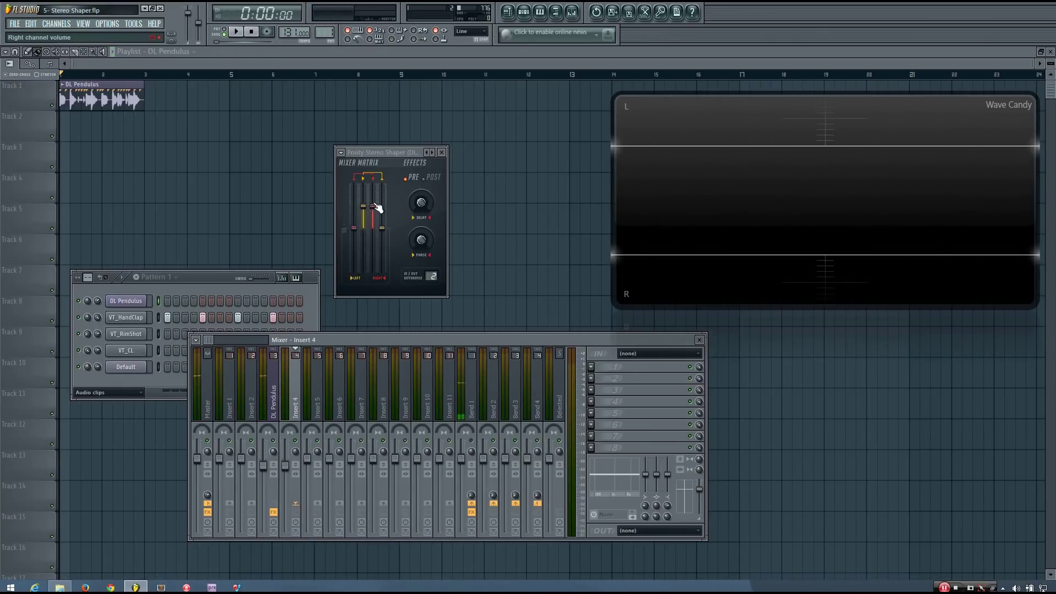
pyautogui.moveTo(375, 209); pyautogui.dragTo(375, 210)
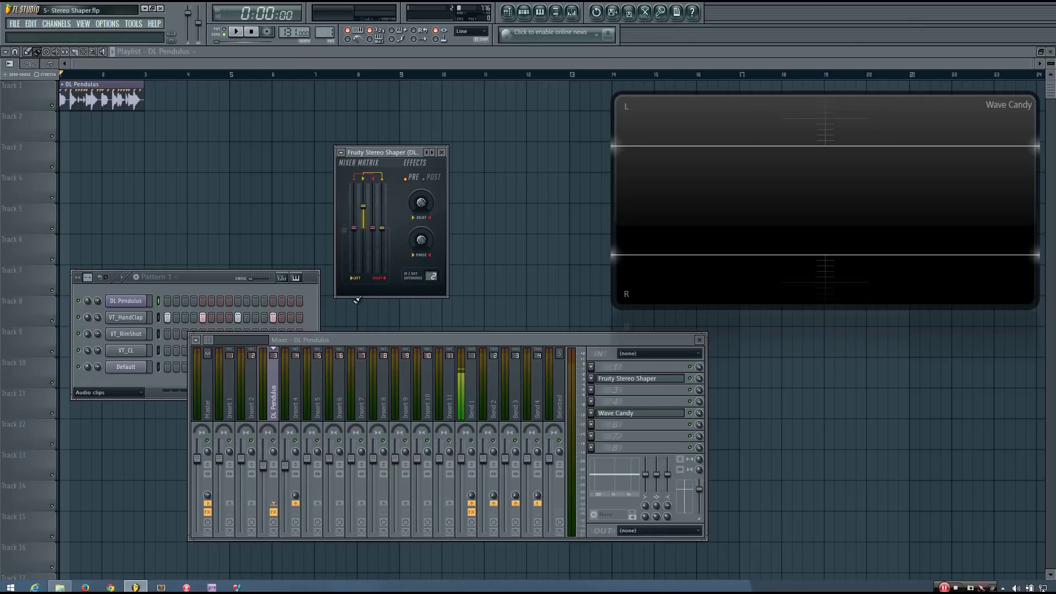
pyautogui.moveTo(394, 149); pyautogui.dragTo(398, 159)
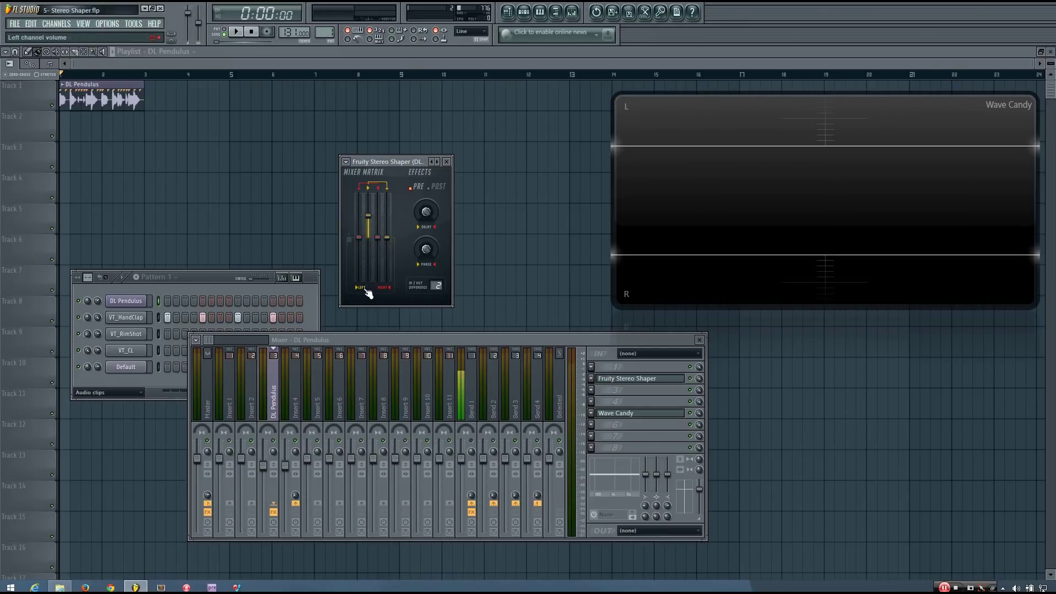
pyautogui.moveTo(409, 160); pyautogui.dragTo(407, 163)
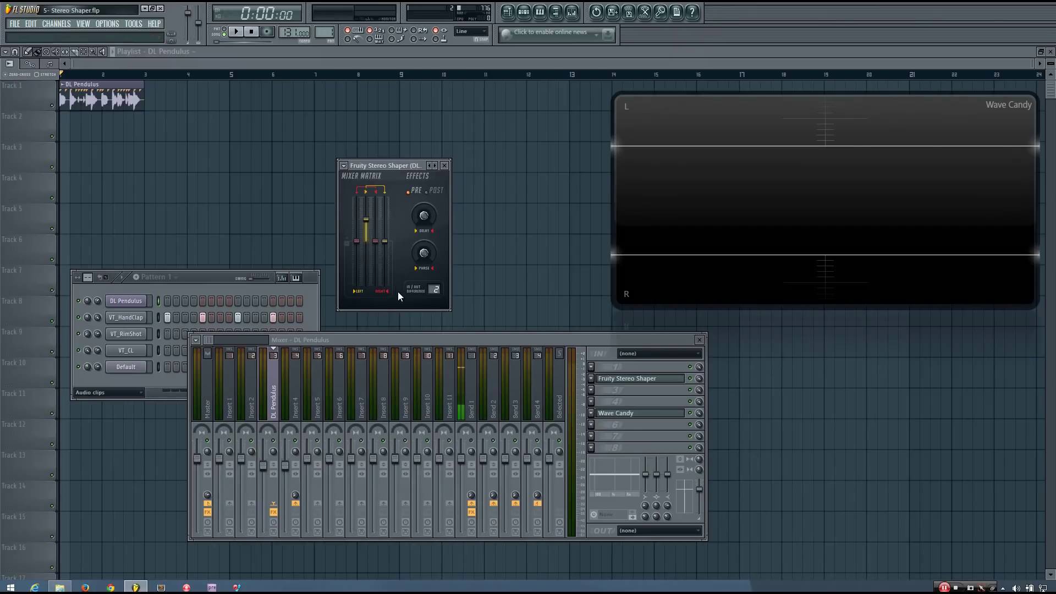
# Play and stop the track with Insert 4 selected, then reselect the DL Pendulus track.
pyautogui.click(300, 400)
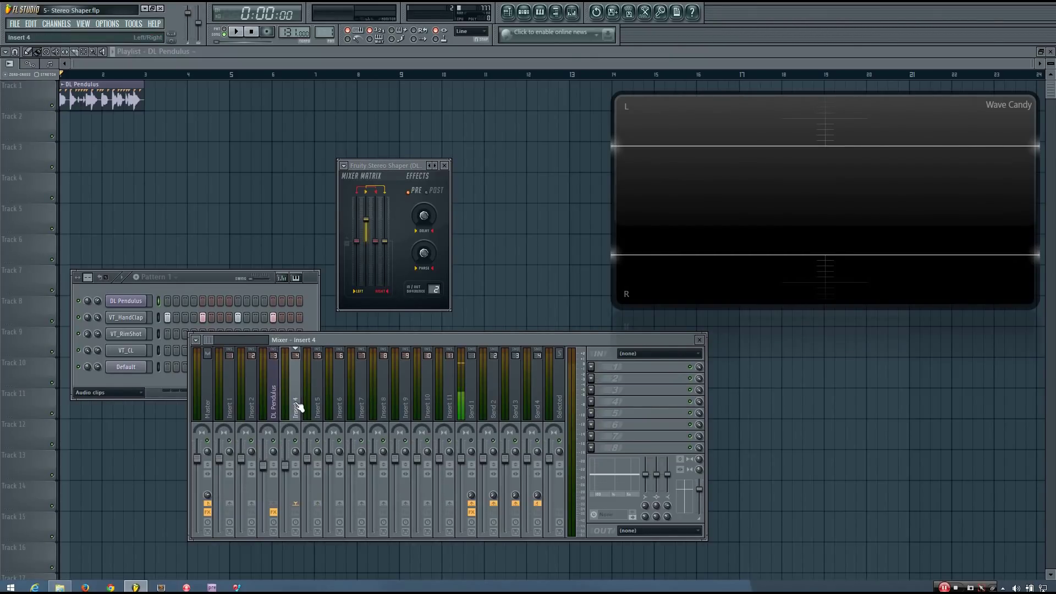
pyautogui.press('space')
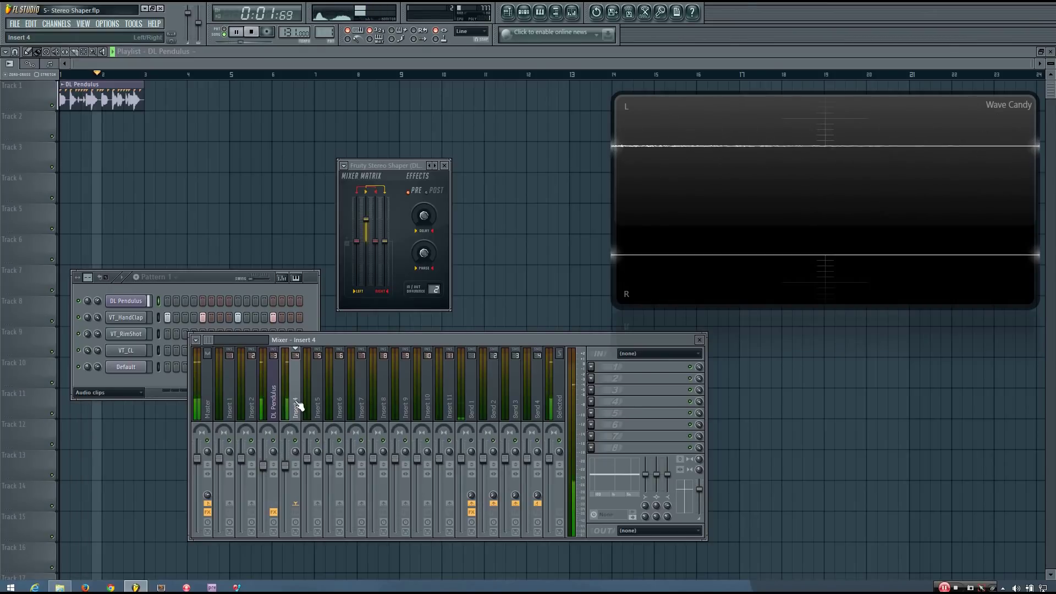
pyautogui.press('space')
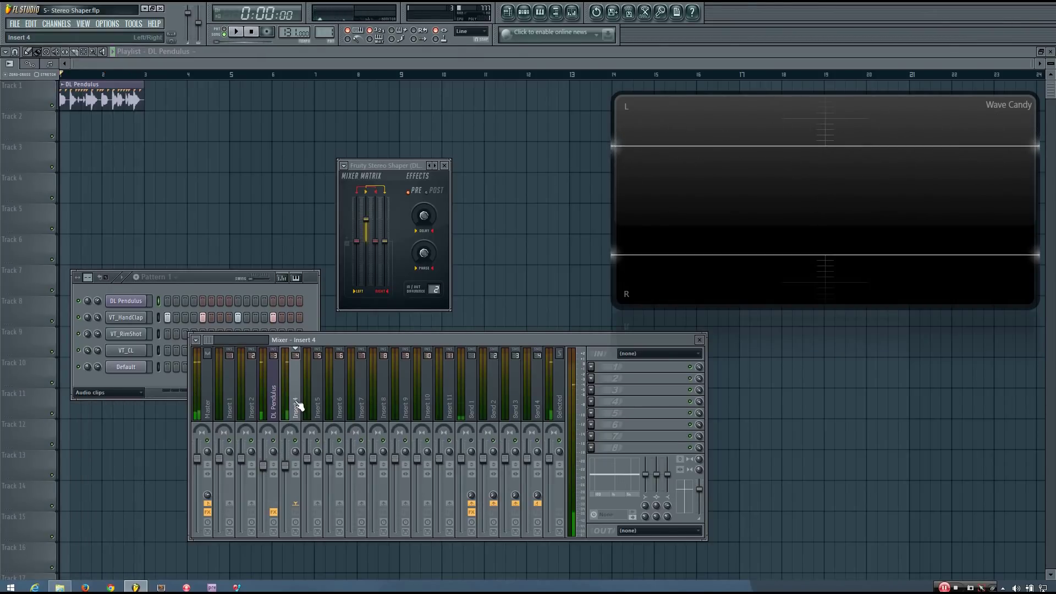
pyautogui.click(275, 387)
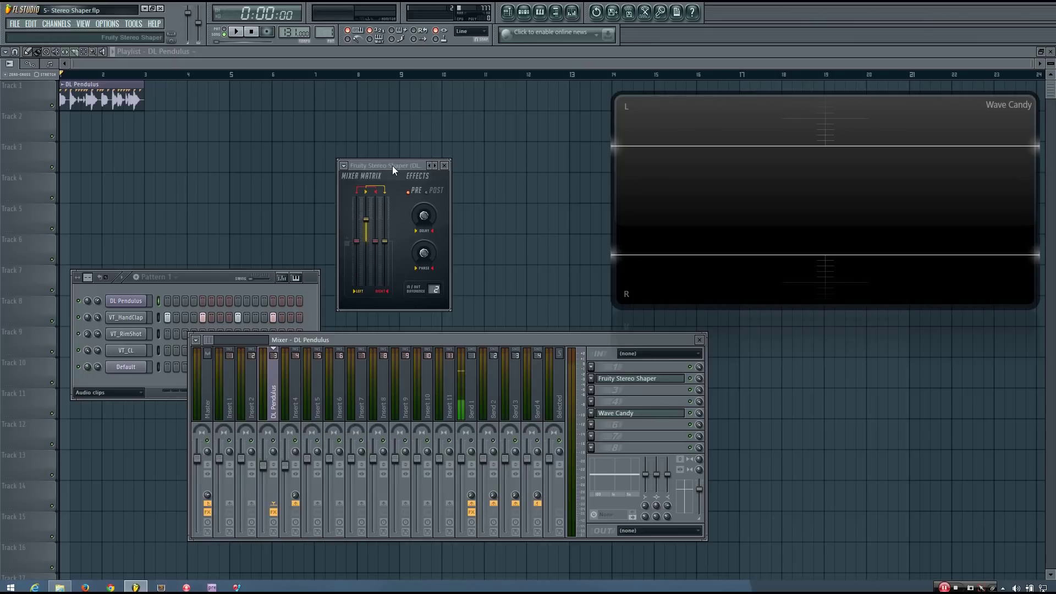
# Move the Stereo Shaper window up-left and briefly play the track with Insert 4 selected.
pyautogui.moveTo(392, 166); pyautogui.dragTo(374, 158)
pyautogui.press('space')
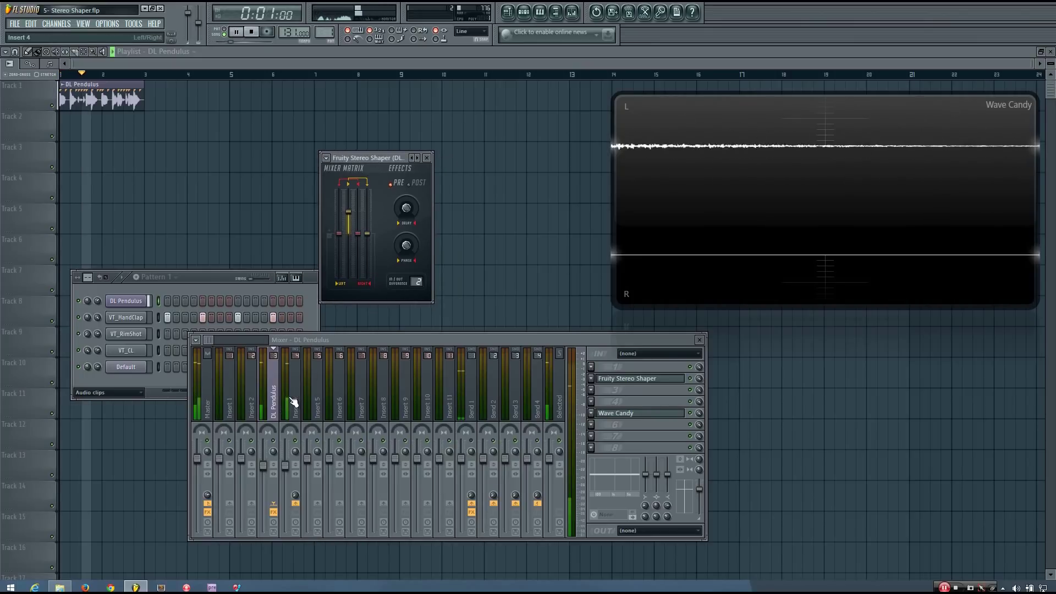
pyautogui.click(291, 402)
pyautogui.press('space')
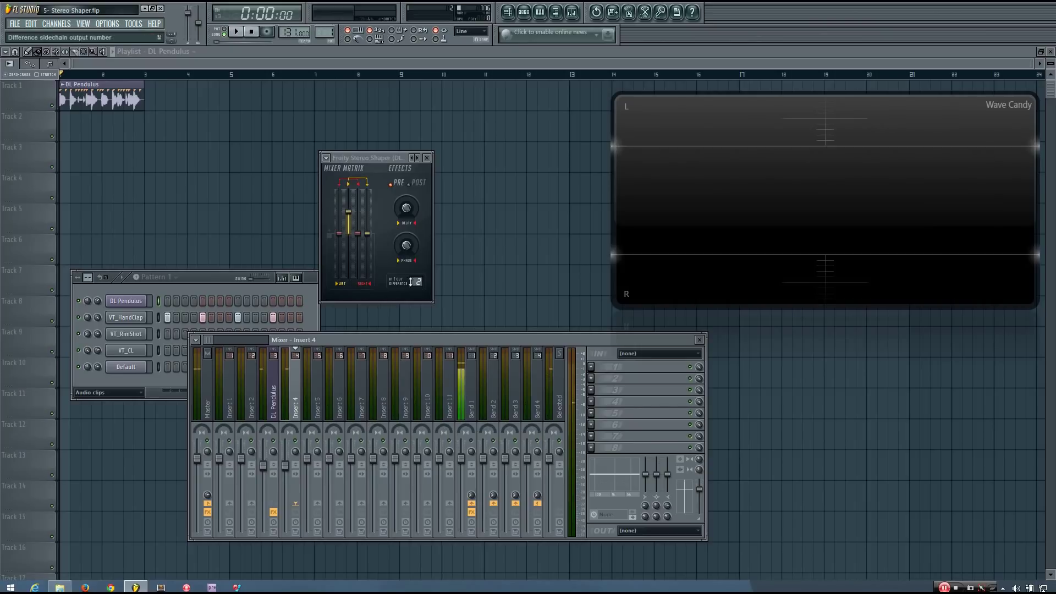
# Raise a cross-feed matrix fader to 0.0dB, lower the left and right volumes, and play to hear it.
pyautogui.moveTo(356, 239); pyautogui.dragTo(362, 236)
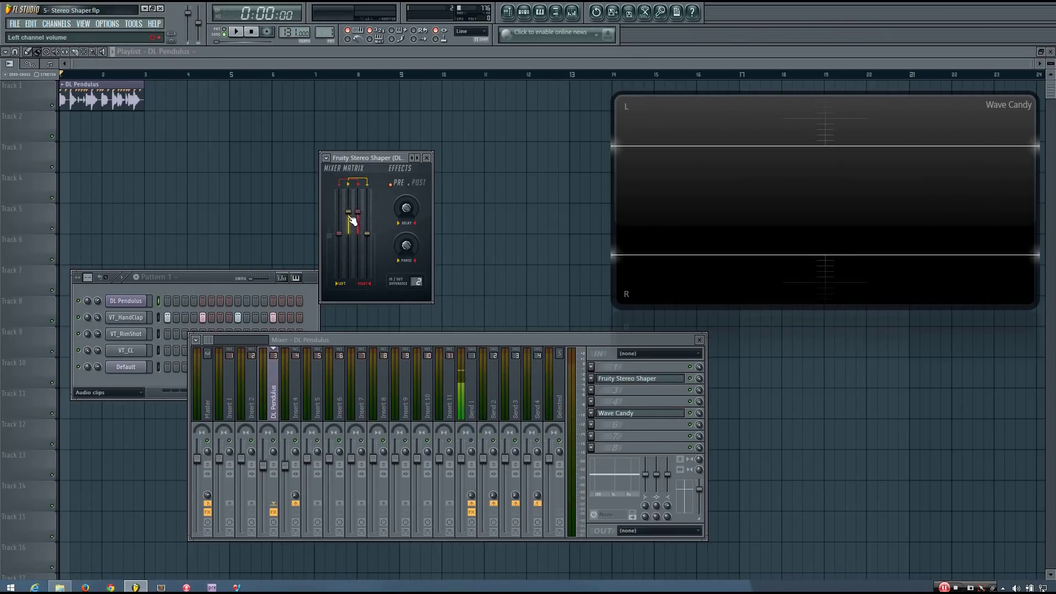
pyautogui.moveTo(350, 213)
pyautogui.mouseDown()
pyautogui.moveTo(367, 220)
pyautogui.moveTo(339, 221)
pyautogui.mouseUp()
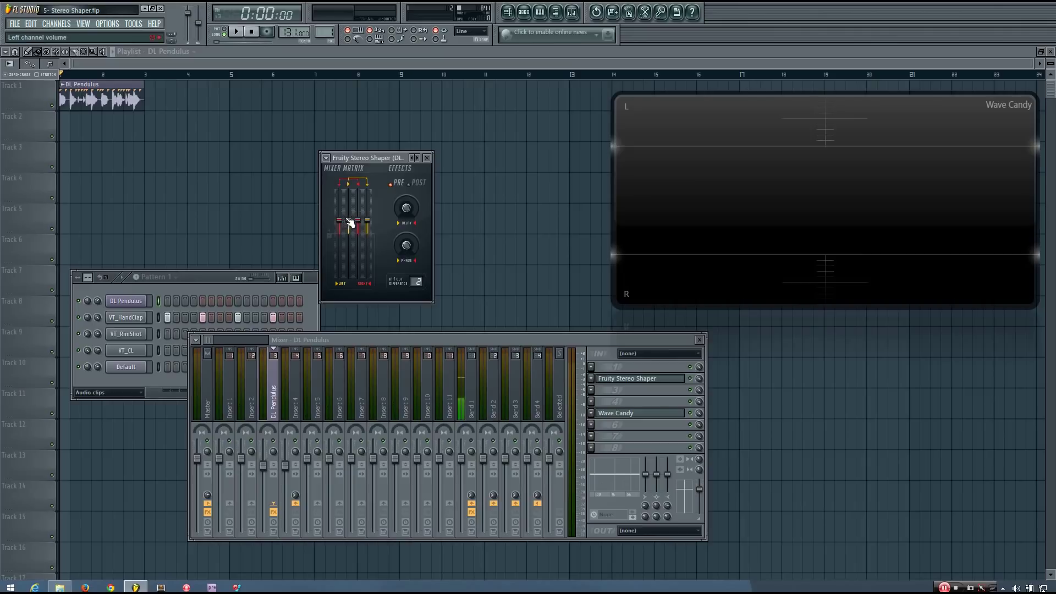
pyautogui.press('space')
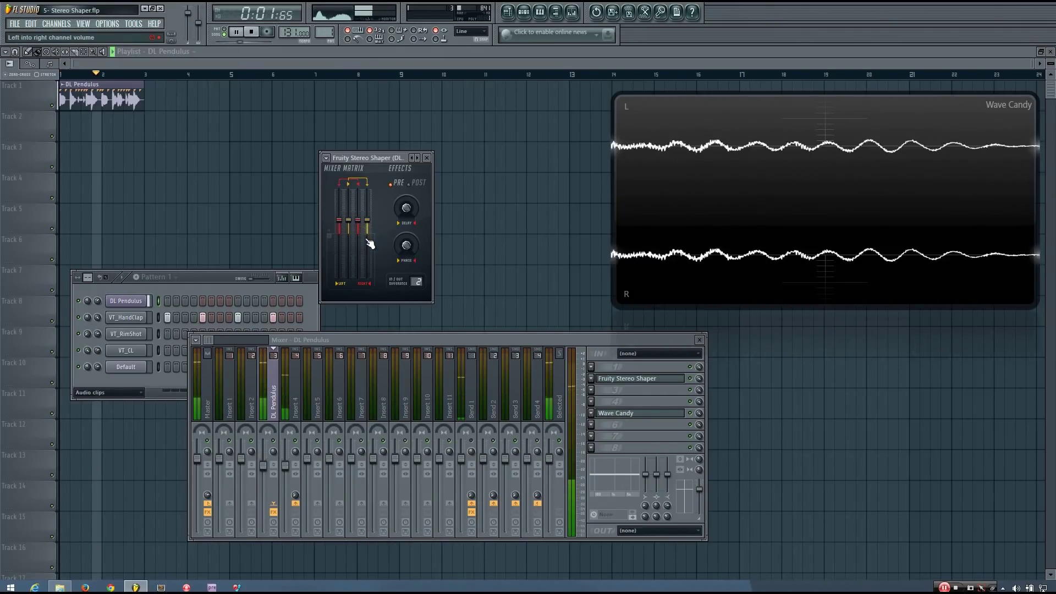
pyautogui.press('space')
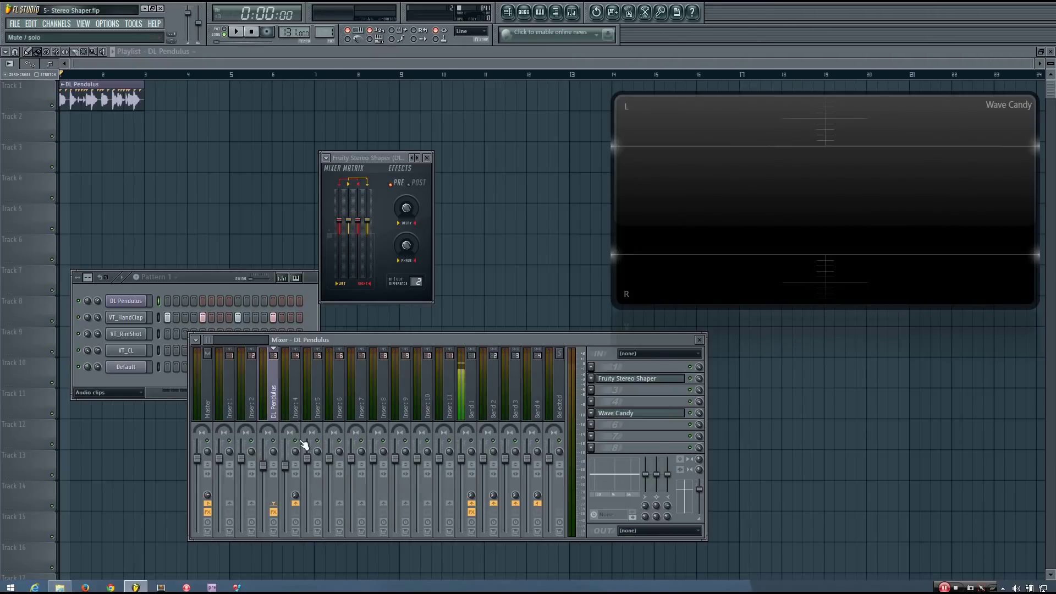
pyautogui.press('space')
pyautogui.press('space')
pyautogui.press('space')
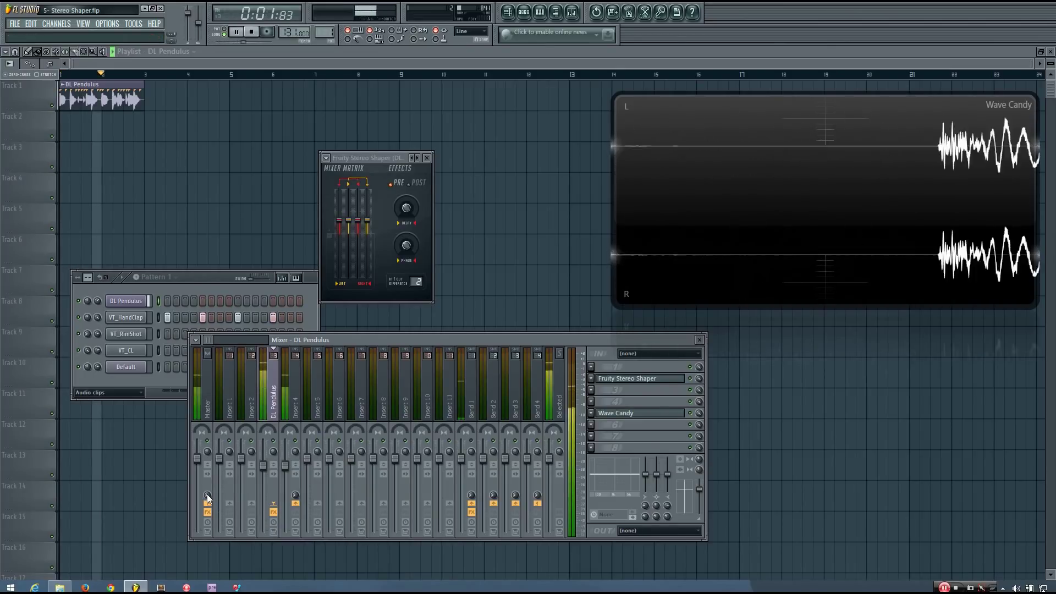
# Stop playback, switch between the Insert 4 and DL Pendulus strips, and shift the Stereo Shaper window up-left.
pyautogui.press('space')
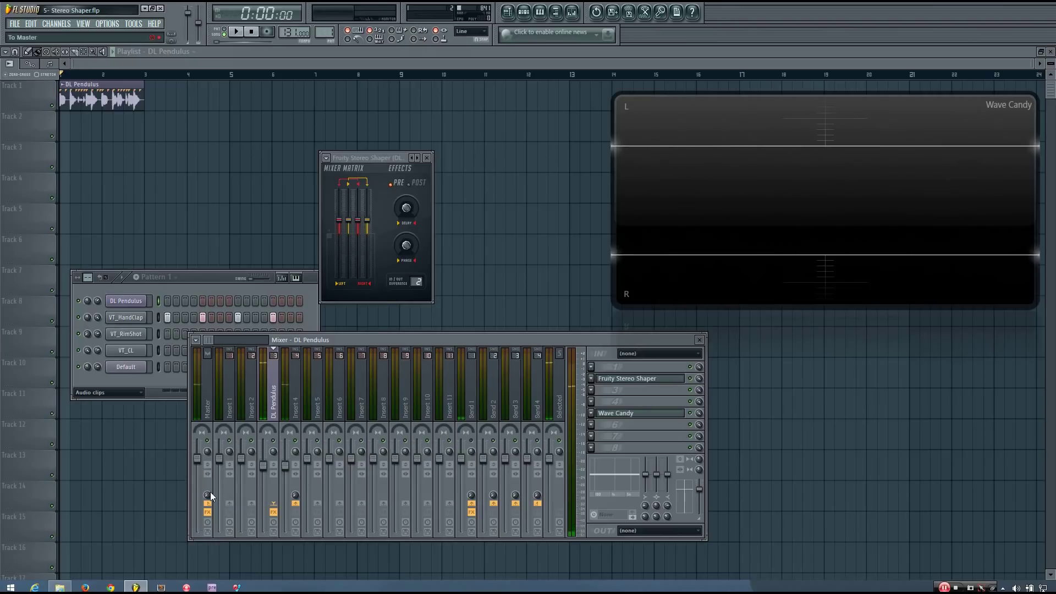
pyautogui.click(294, 400)
pyautogui.click(277, 400)
pyautogui.click(298, 400)
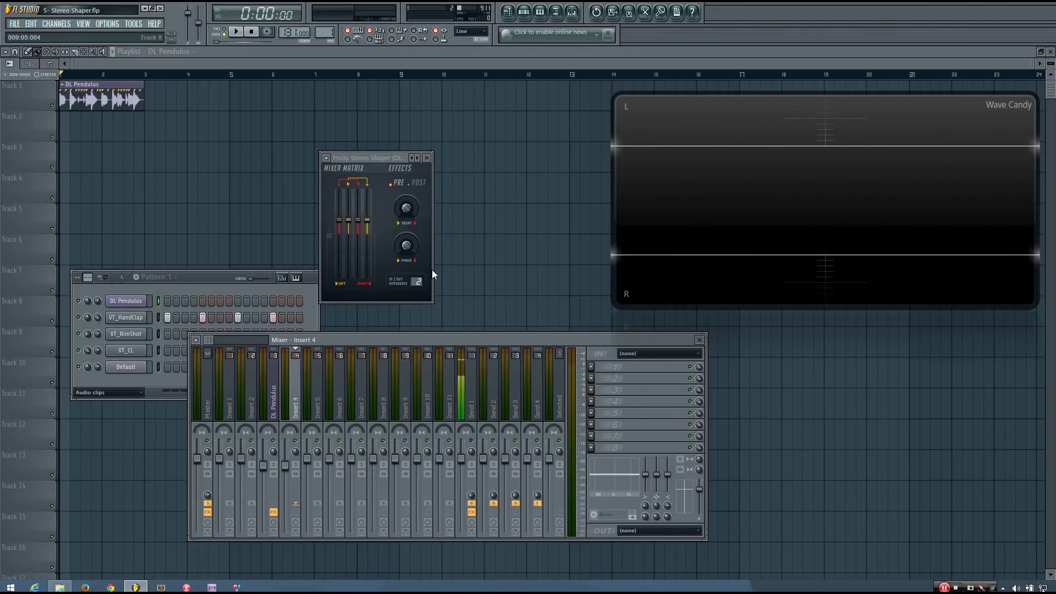
pyautogui.moveTo(390, 158)
pyautogui.mouseDown()
pyautogui.moveTo(416, 157)
pyautogui.moveTo(381, 145)
pyautogui.moveTo(407, 168)
pyautogui.moveTo(402, 159)
pyautogui.mouseUp()
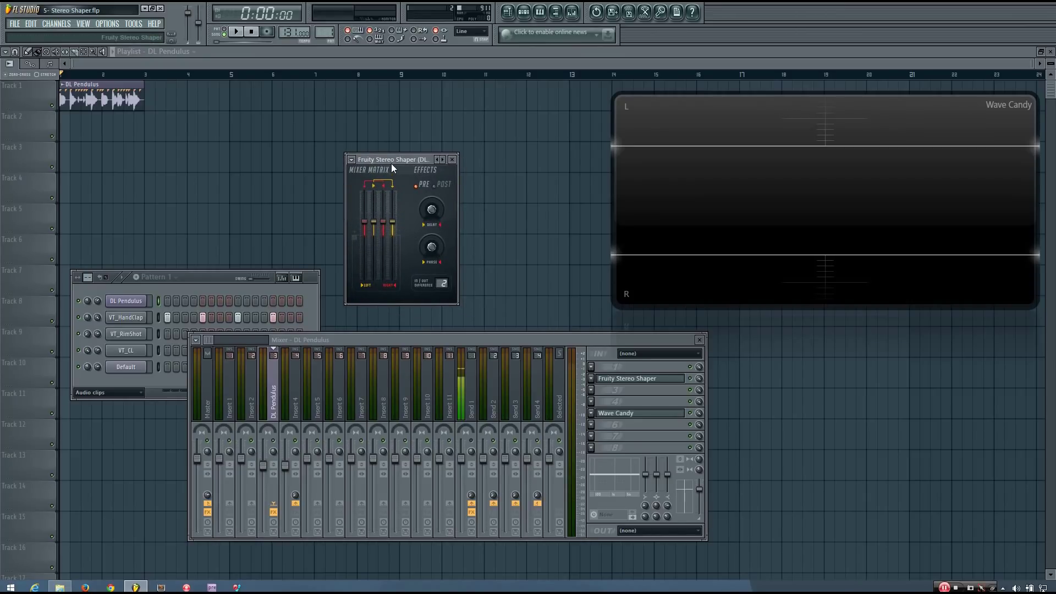
pyautogui.moveTo(416, 160); pyautogui.dragTo(392, 147)
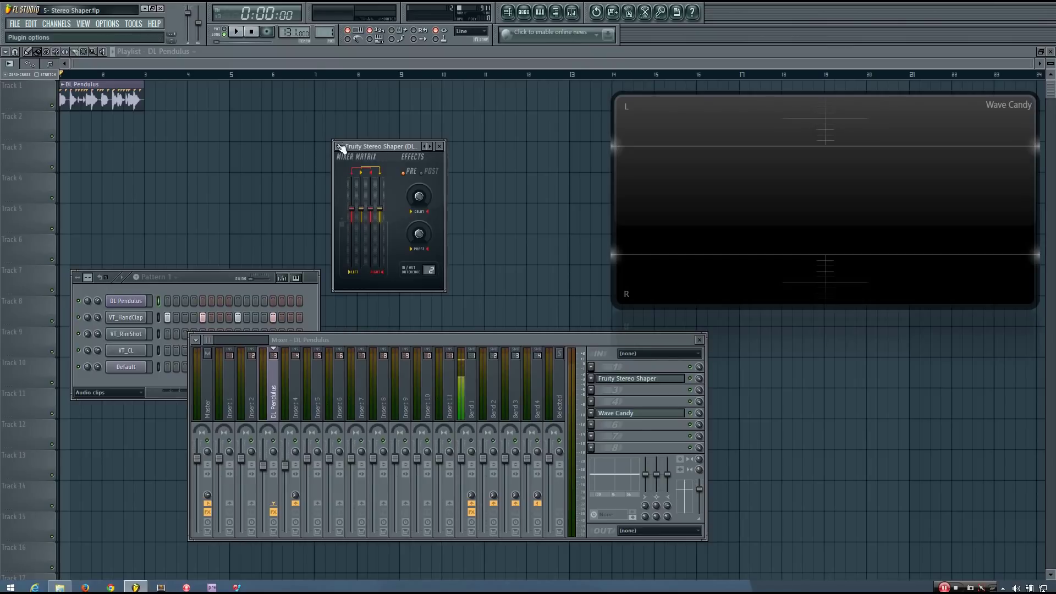
# Load the Stereo Shaper's Default preset and move its window to the right.
pyautogui.click(339, 146)
pyautogui.moveTo(389, 180)
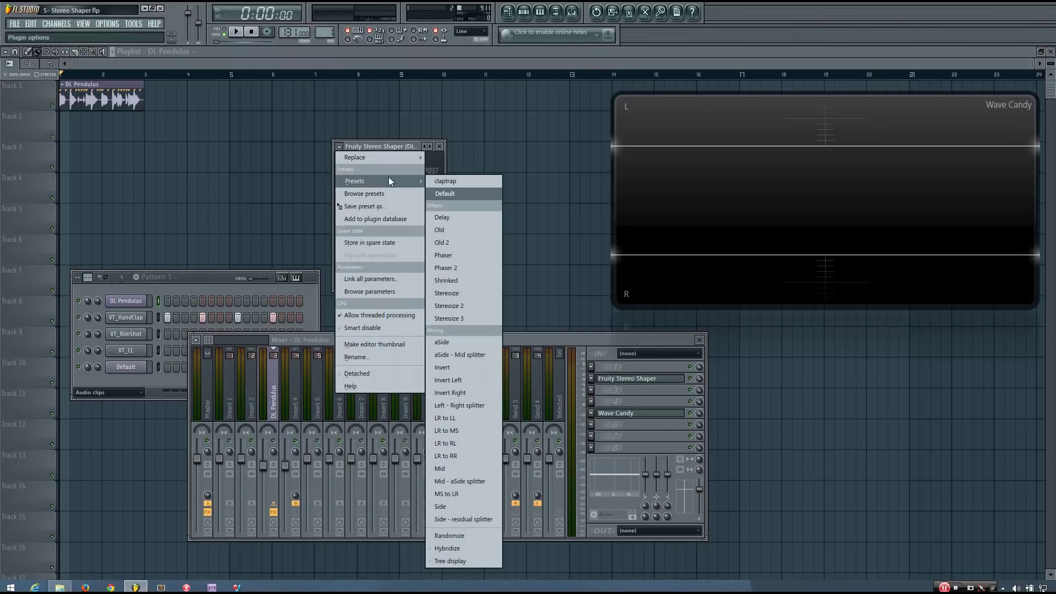
pyautogui.click(469, 192)
pyautogui.moveTo(393, 147); pyautogui.dragTo(436, 149)
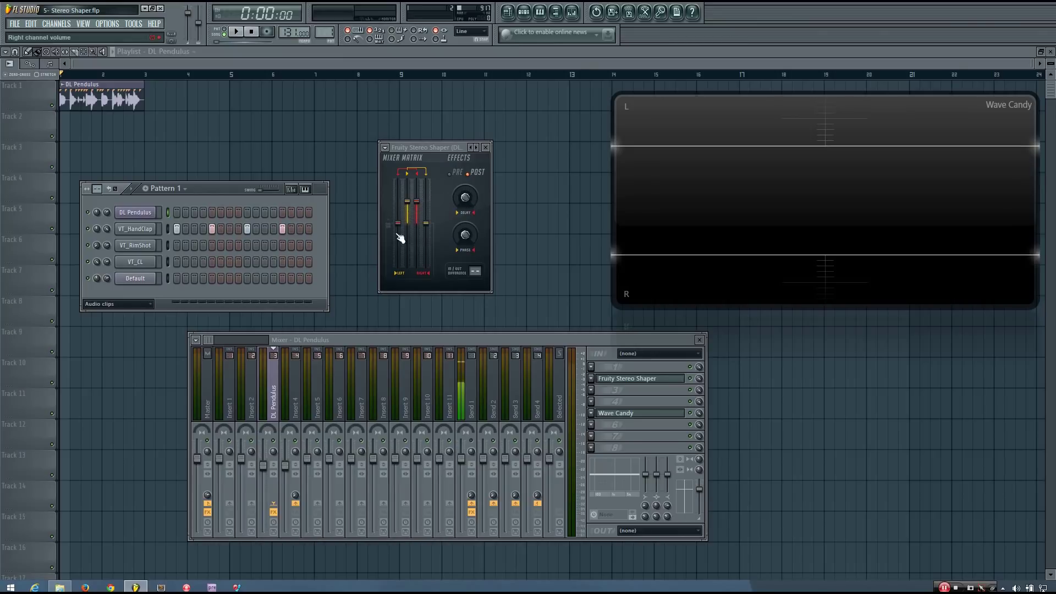
# On the VT_HandClap channel, compare a 500 ms right-channel delay against no delay.
pyautogui.click(169, 230)
pyautogui.moveTo(464, 198)
pyautogui.mouseDown()
pyautogui.moveTo(464, 184)
pyautogui.moveTo(464, 198)
pyautogui.mouseUp()
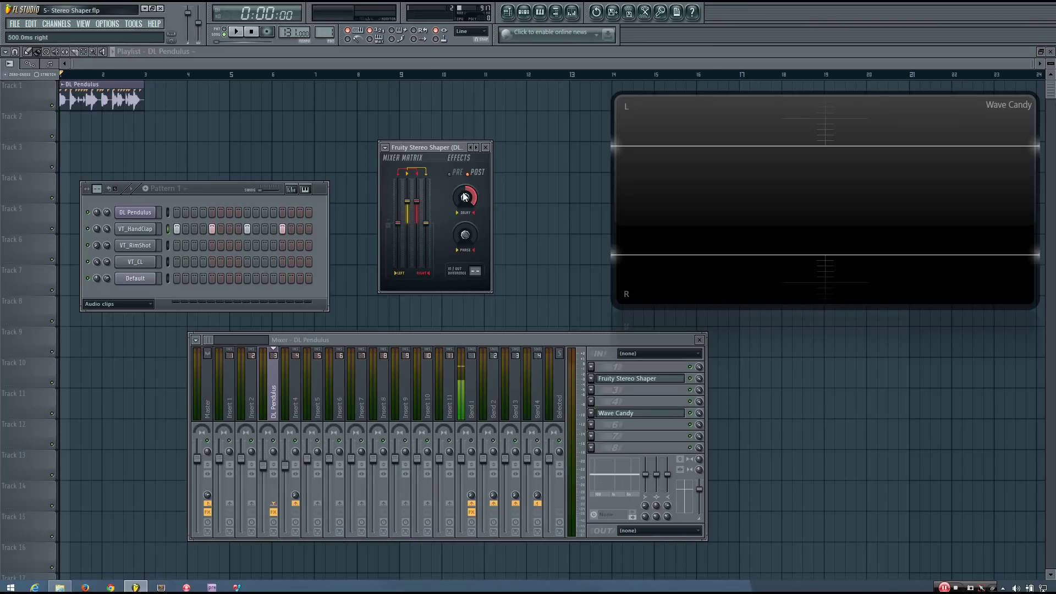
pyautogui.press('z')
pyautogui.keyDown('alt'); pyautogui.click(463, 191); pyautogui.keyUp('alt')
pyautogui.press('z')
# Try a 500 ms left-channel delay on the clap, then reset the delay to centre.
pyautogui.moveTo(466, 193); pyautogui.dragTo(461, 186)
pyautogui.press('z')
pyautogui.moveTo(458, 190); pyautogui.dragTo(459, 196)
pyautogui.press('z')
pyautogui.press('z')
# Audition a small left delay, reset the delay to 0.0ms, and grab the Phase knob.
pyautogui.moveTo(463, 197); pyautogui.dragTo(463, 199)
pyautogui.press('z')
pyautogui.press('z')
pyautogui.press('z')
pyautogui.press('z')
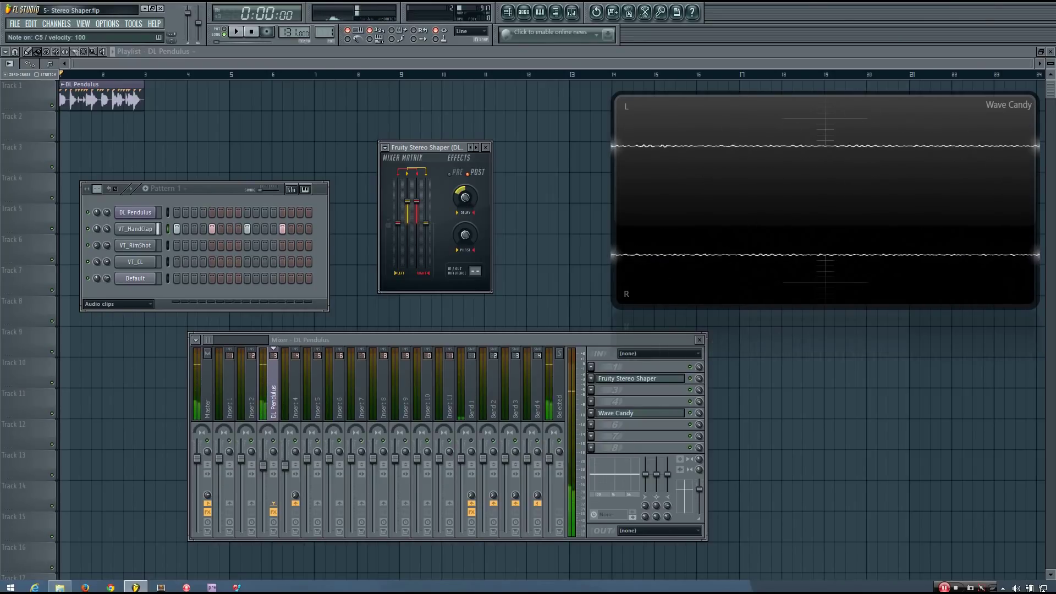
pyautogui.keyDown('alt'); pyautogui.click(463, 197); pyautogui.keyUp('alt')
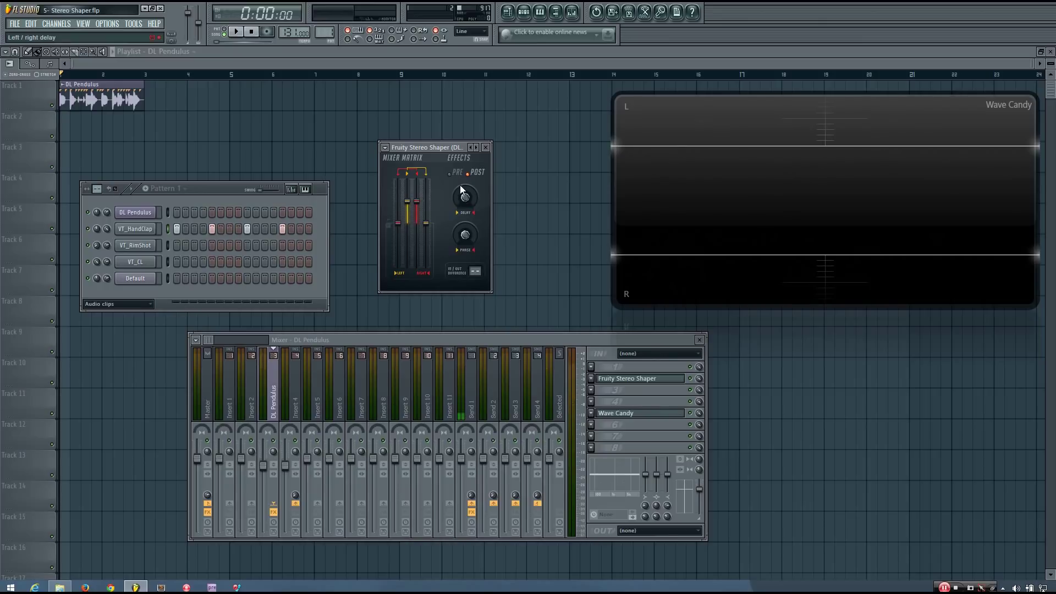
pyautogui.moveTo(465, 235); pyautogui.dragTo(464, 236)
# Reset the phase to zero, try small right-side phase offsets, and play a held test note.
pyautogui.keyDown('alt'); pyautogui.click(466, 235); pyautogui.keyUp('alt')
pyautogui.click(169, 280)
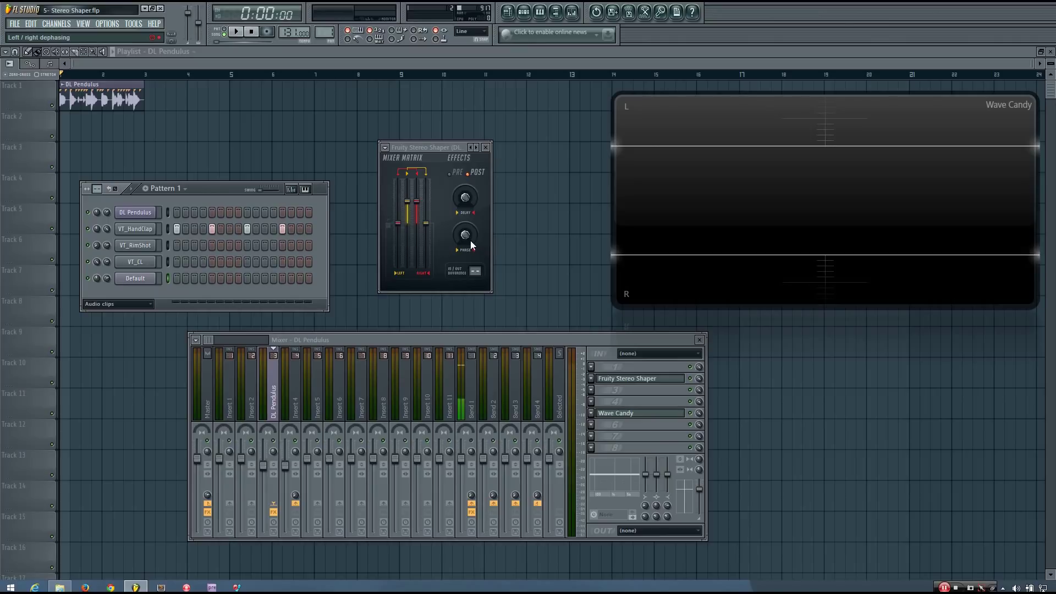
pyautogui.moveTo(464, 237); pyautogui.dragTo(464, 233)
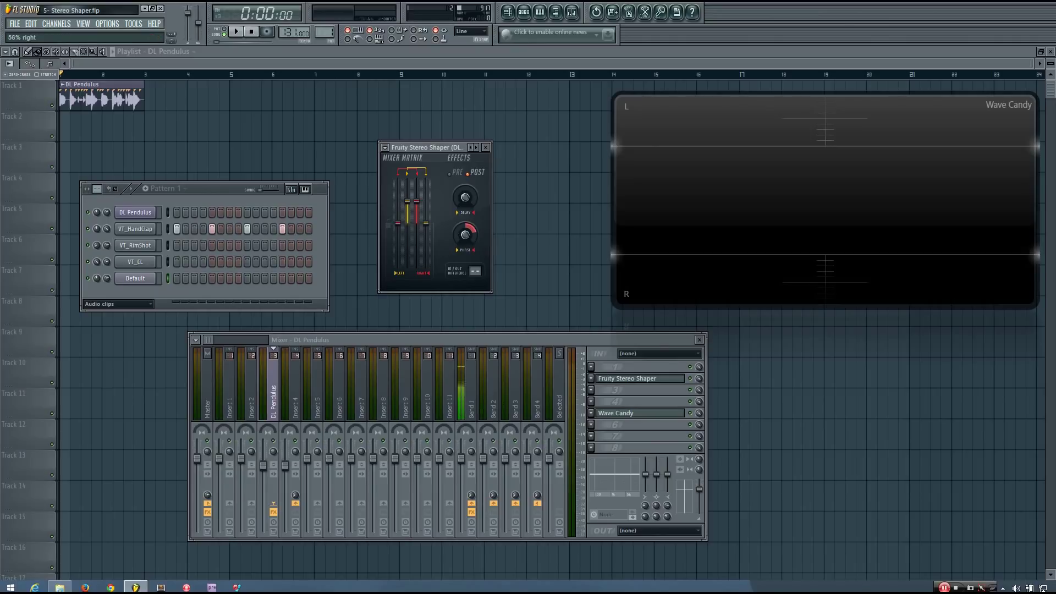
pyautogui.moveTo(465, 234); pyautogui.dragTo(465, 239)
pyautogui.press('z')
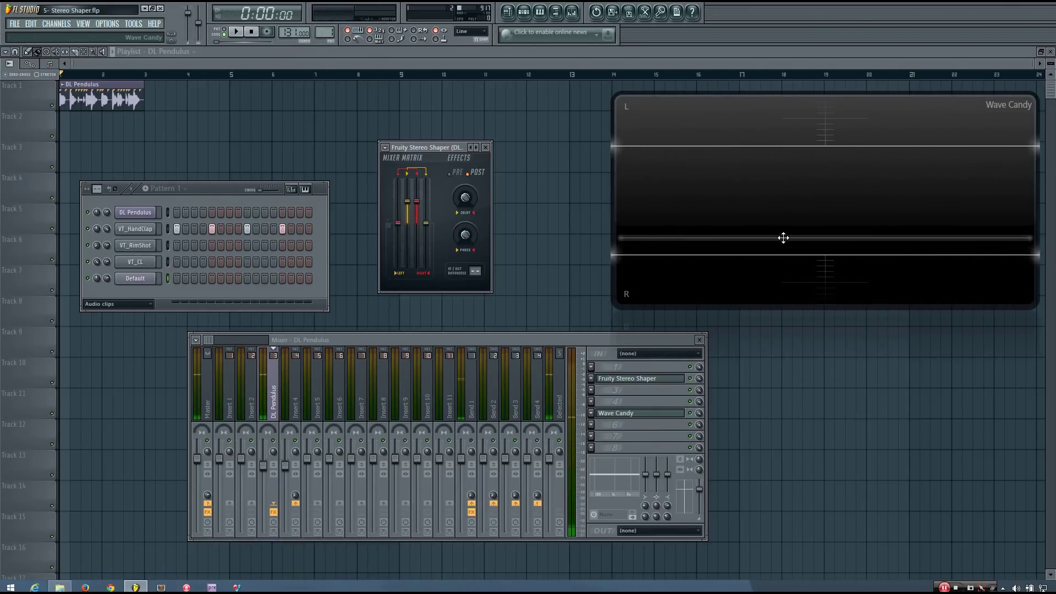
# Turn the phase to 76% right, play a C4 test note, then reset the phase to zero.
pyautogui.moveTo(465, 234); pyautogui.dragTo(465, 232)
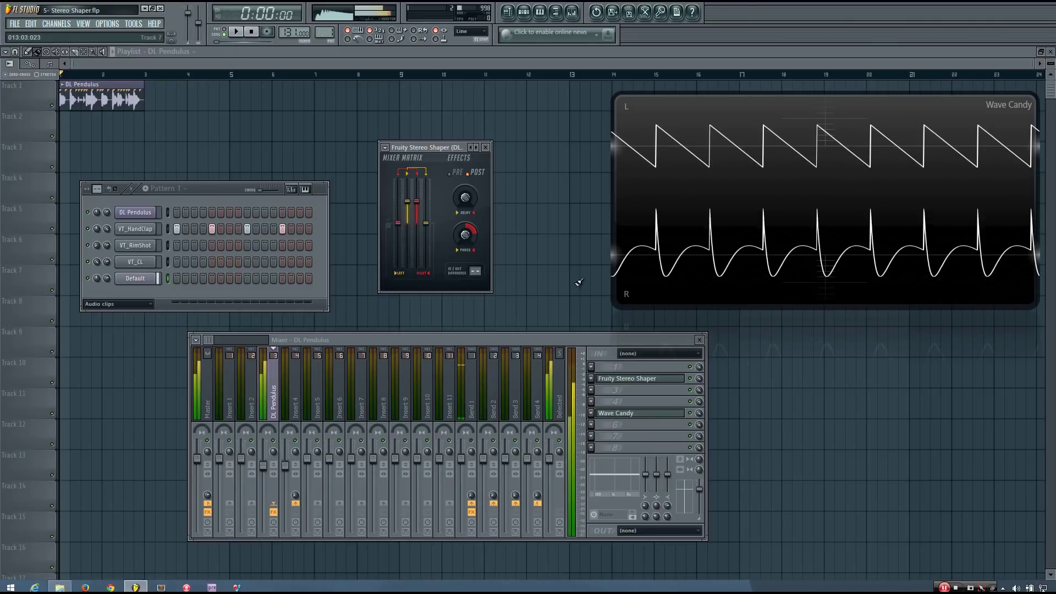
pyautogui.moveTo(471, 234); pyautogui.dragTo(471, 308)
pyautogui.press('z')
pyautogui.press('z')
pyautogui.press('z')
pyautogui.press('z')
pyautogui.press('z')
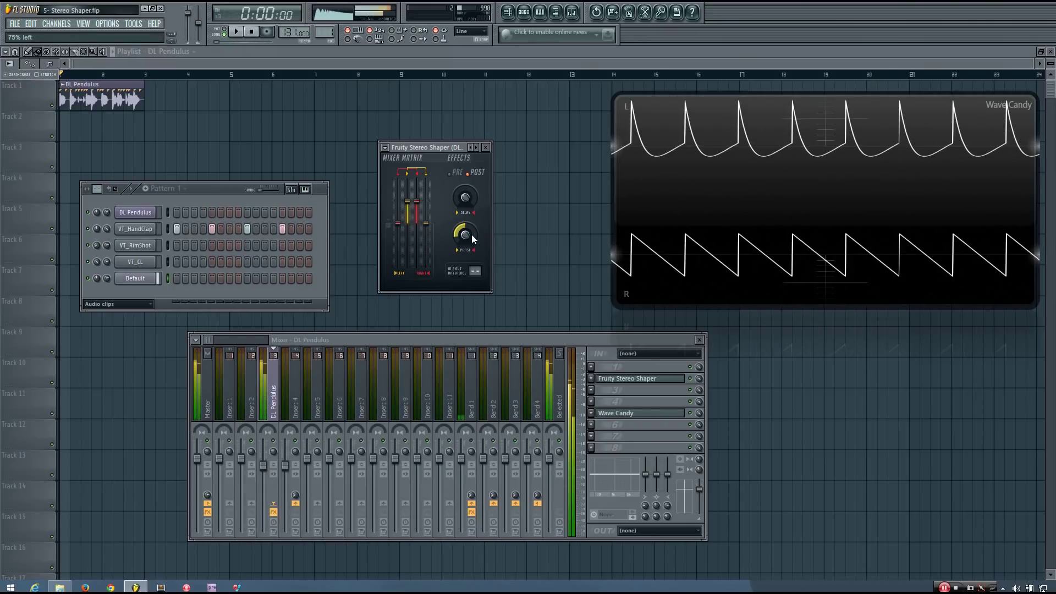
pyautogui.keyDown('alt'); pyautogui.click(472, 235); pyautogui.keyUp('alt')
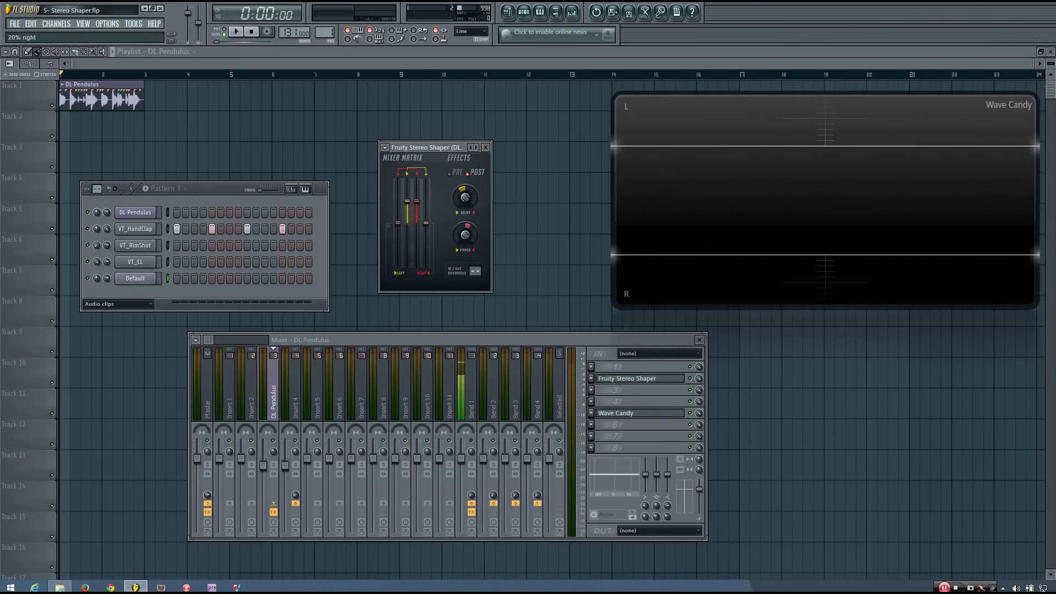
# Set the delay to 6.0ms left and the phase to 30% right, then test and push the phase further.
pyautogui.moveTo(460, 193); pyautogui.dragTo(463, 198)
pyautogui.moveTo(465, 236); pyautogui.dragTo(470, 237)
pyautogui.press('z')
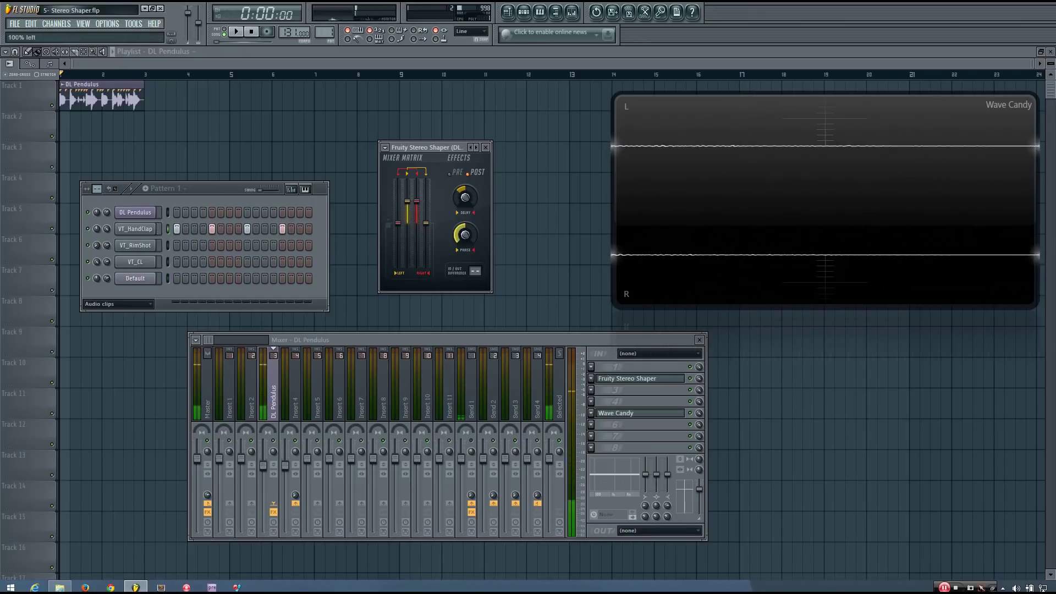
pyautogui.moveTo(462, 240); pyautogui.dragTo(461, 235)
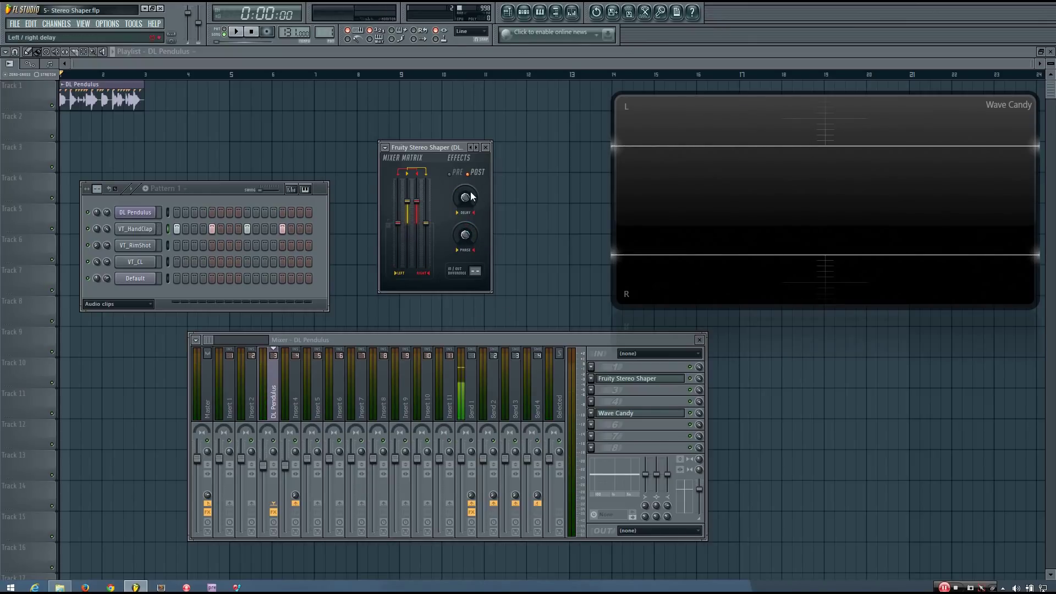
# Toggle the stereo effects to PRE and back to POST, then switch to Pattern 2.
pyautogui.click(475, 175)
pyautogui.click(472, 177)
pyautogui.press('KP_Add')
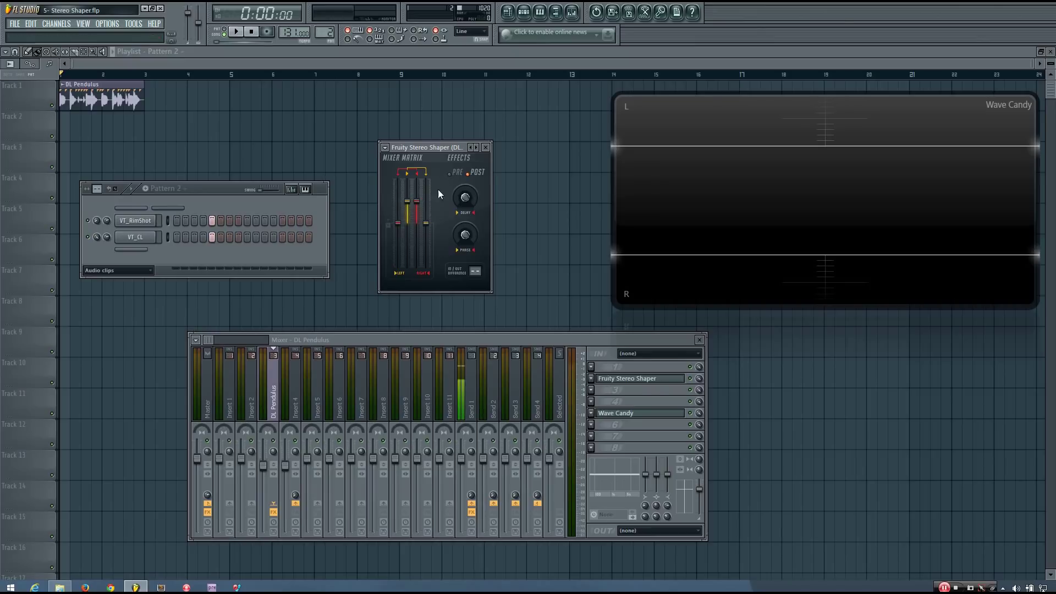
# Play and stop the song, preview the VT_RimShot and VT_CL channels, and open the Stereo Shaper's options menu.
pyautogui.click(236, 32)
pyautogui.press('space')
pyautogui.click(167, 220)
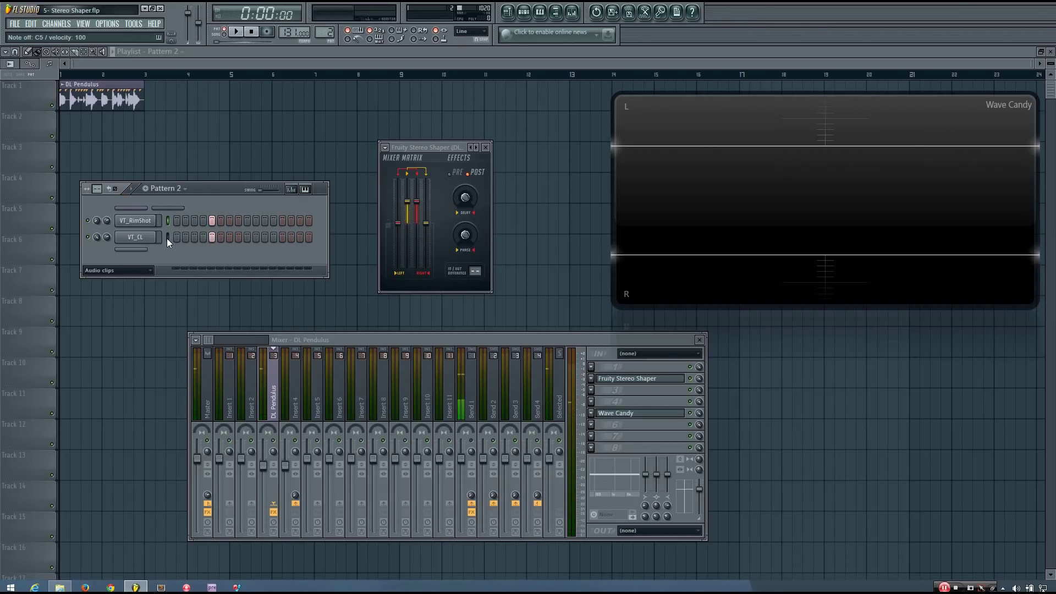
pyautogui.click(167, 237)
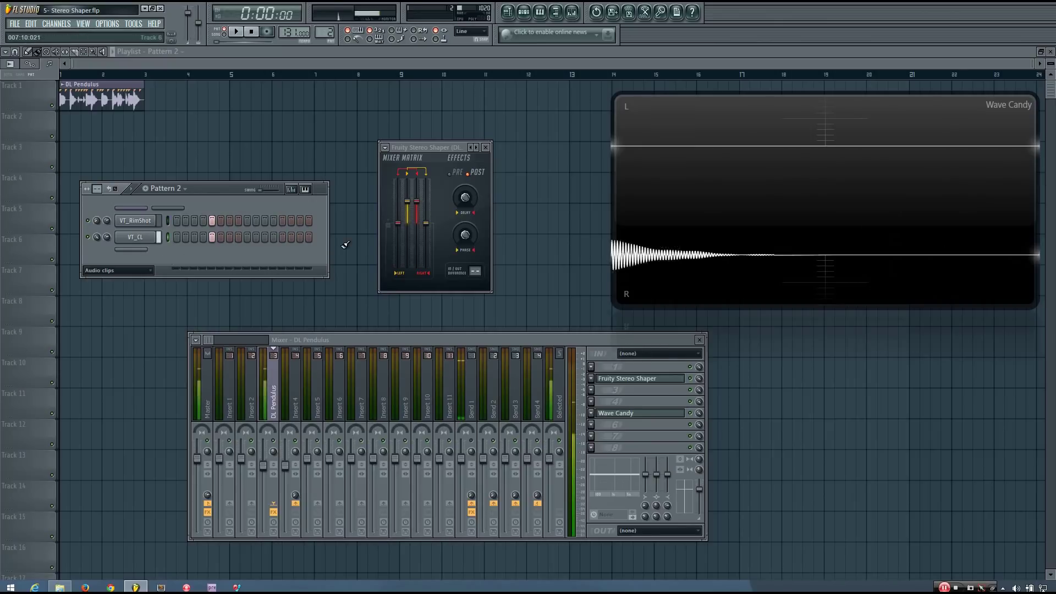
pyautogui.click(385, 148)
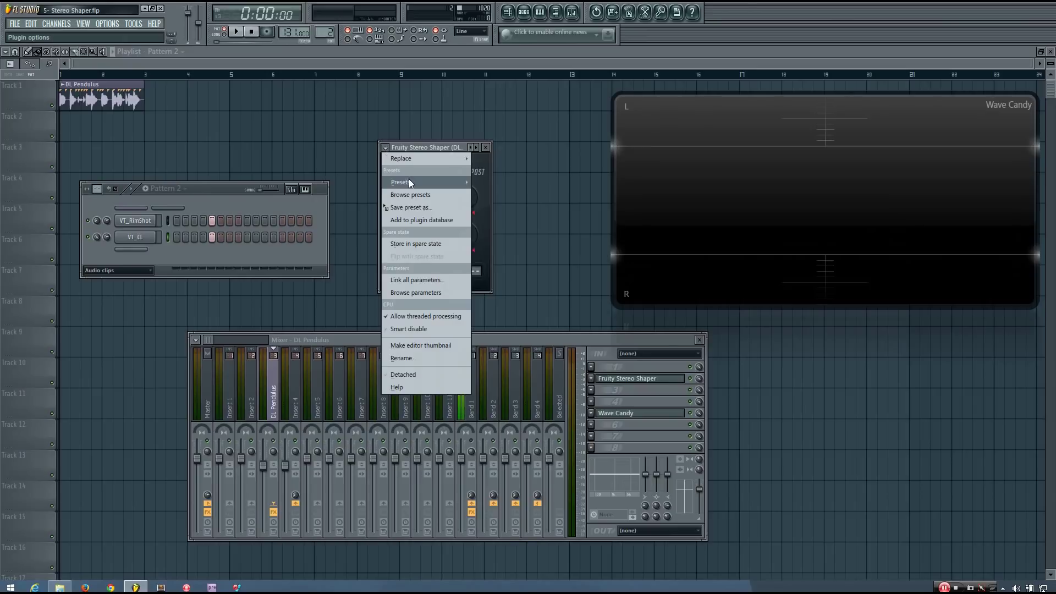
# Load the Mid preset, preview VT_CL, set the delay to 270.0ms right, and place effects PRE mixer.
pyautogui.moveTo(410, 181)
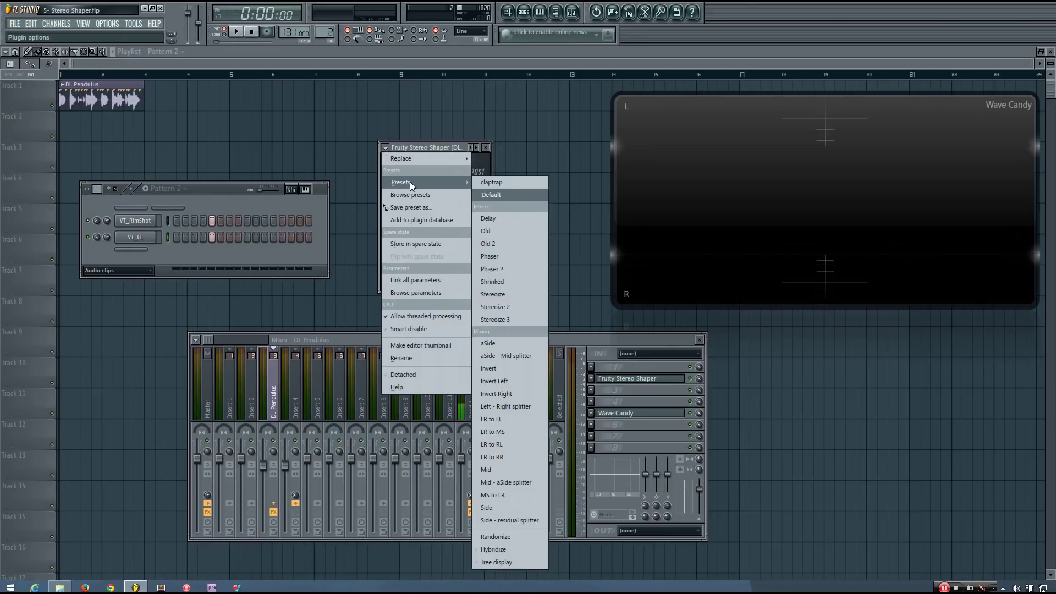
pyautogui.click(497, 473)
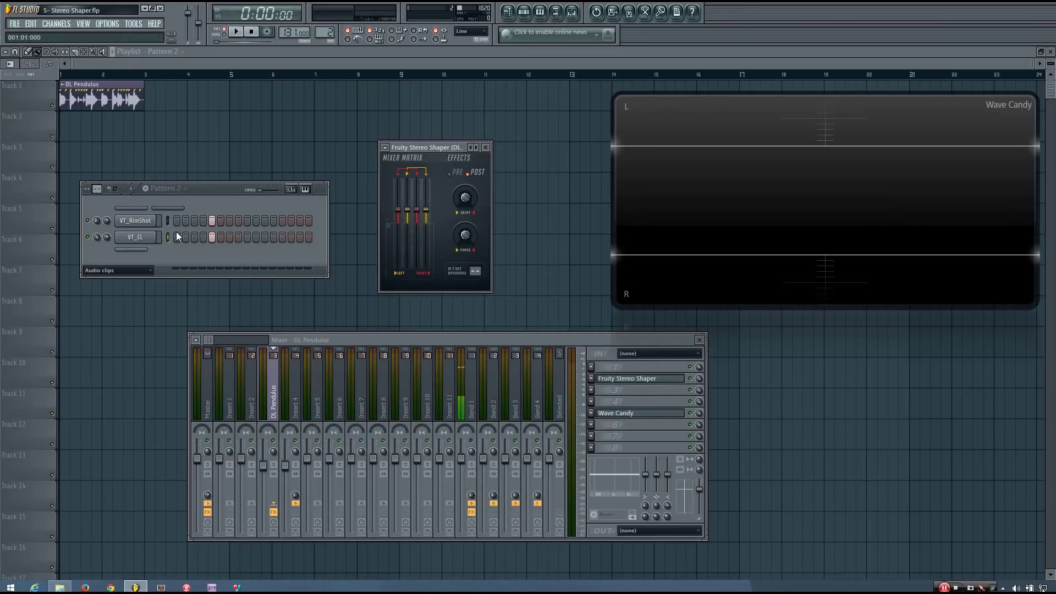
pyautogui.press('z')
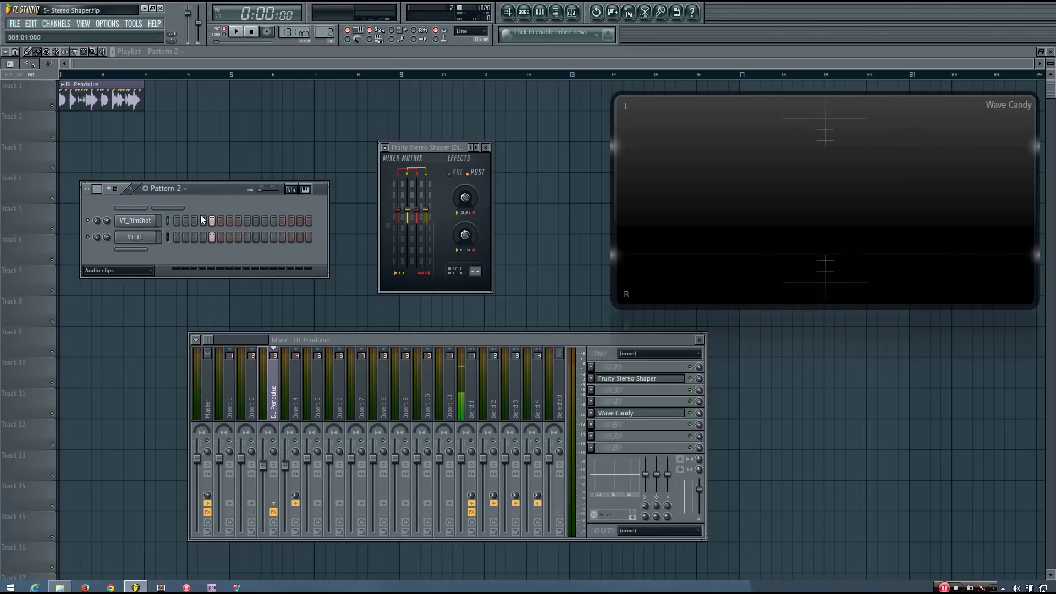
pyautogui.moveTo(458, 184); pyautogui.dragTo(458, 163)
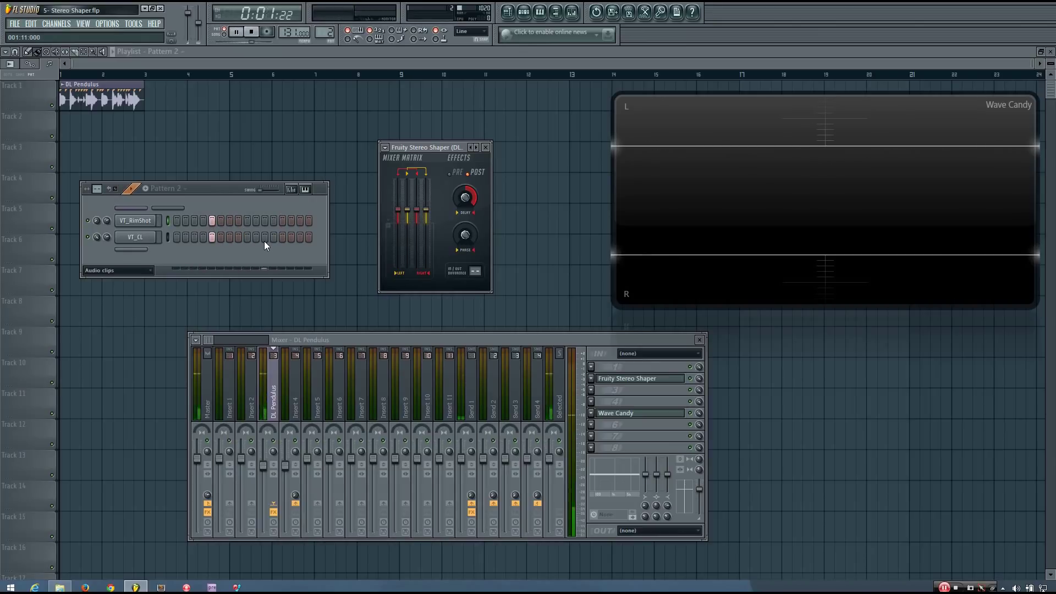
pyautogui.click(453, 172)
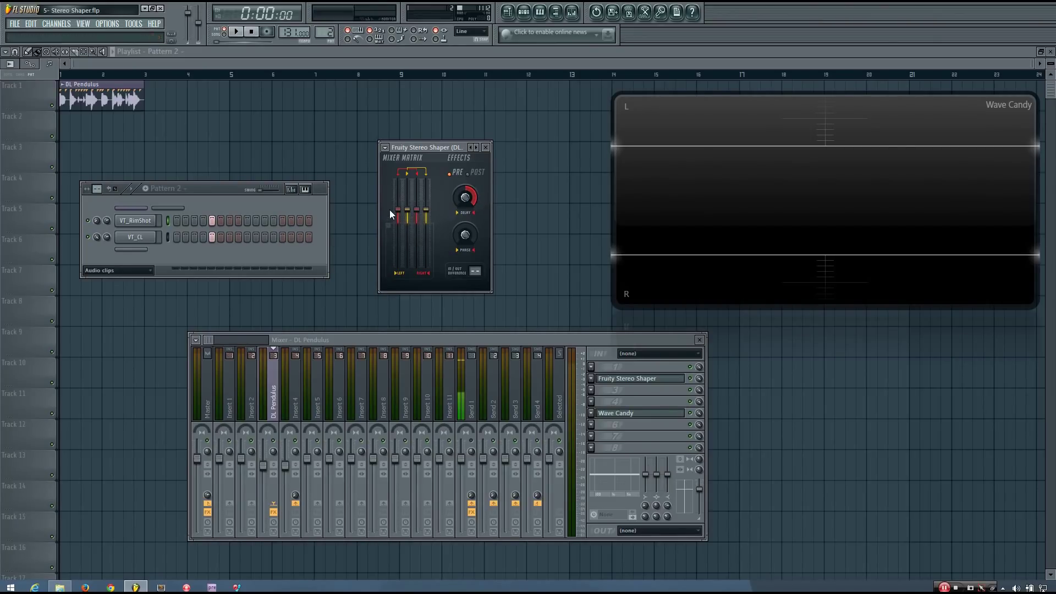
# During playback compare POST and PRE effect placement, ending with the effects PRE mixer.
pyautogui.press('space')
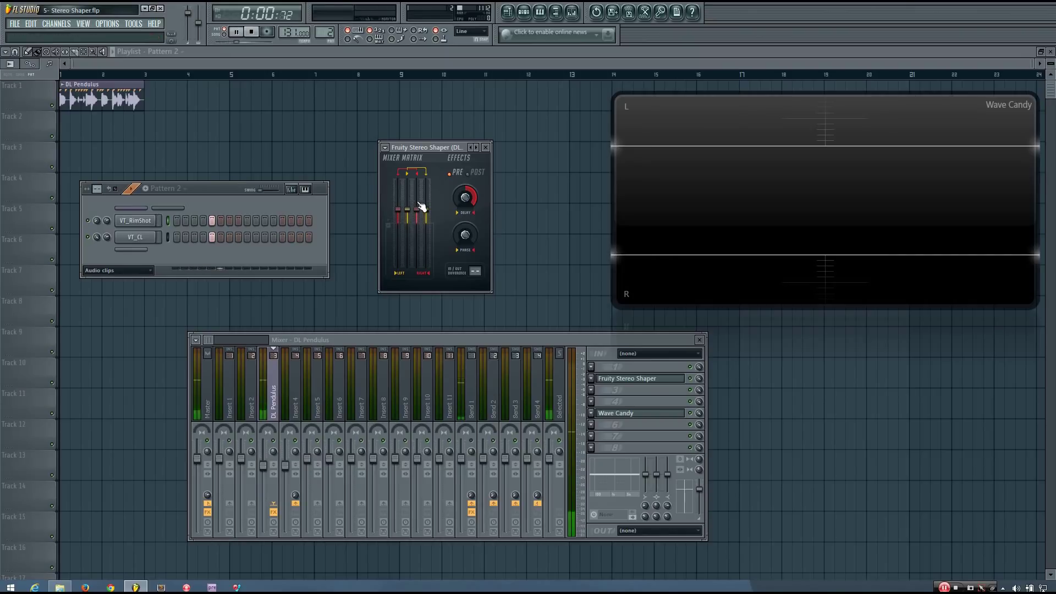
pyautogui.click(476, 175)
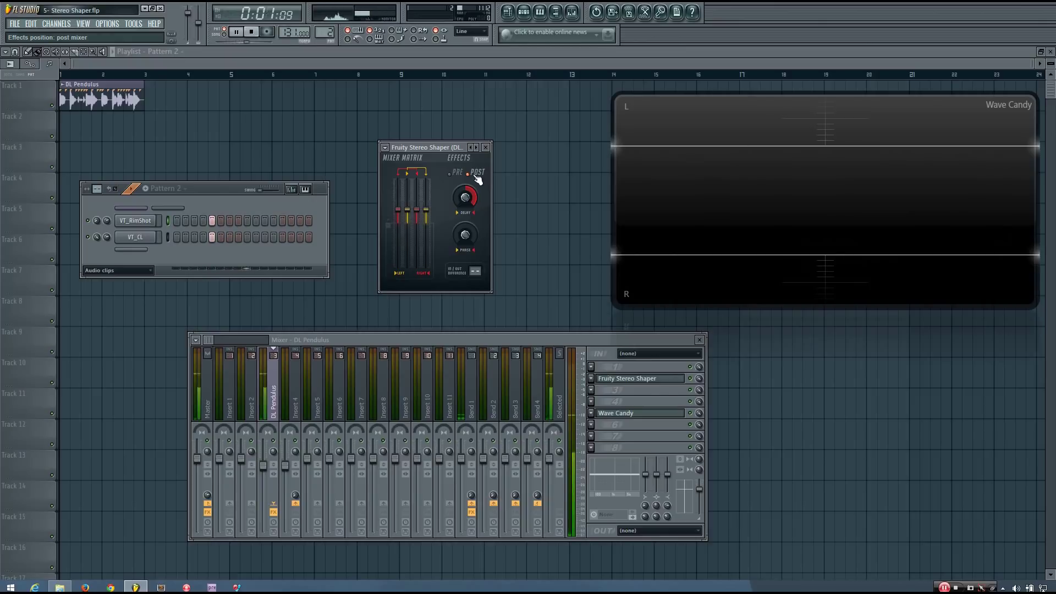
pyautogui.press('space')
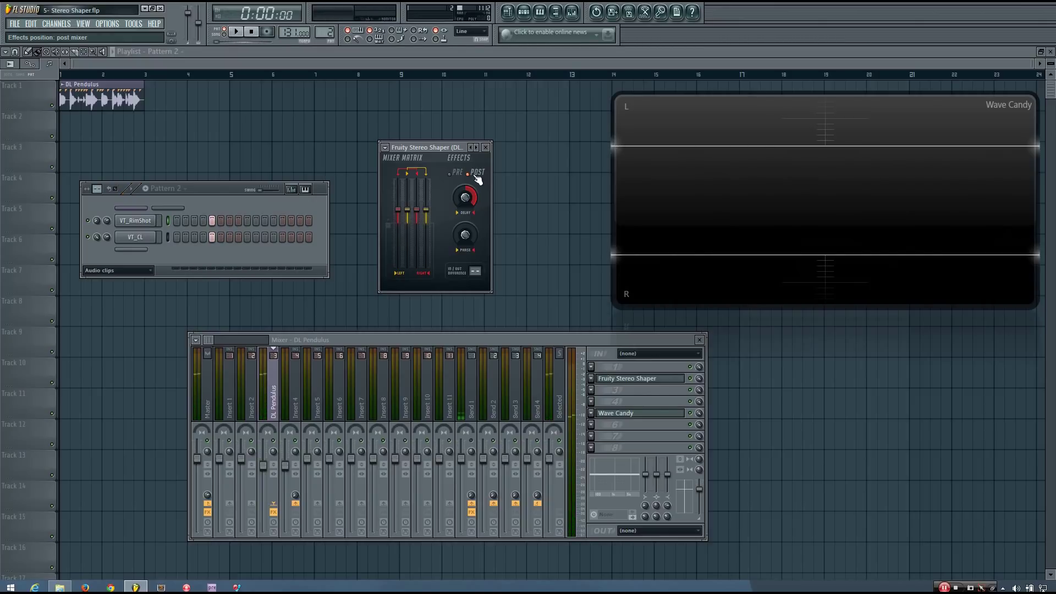
pyautogui.click(457, 174)
# Reset all four Stereo Shaper matrix faders to their default values.
pyautogui.keyDown('alt'); pyautogui.click(426, 219); pyautogui.keyUp('alt')
pyautogui.keyDown('alt'); pyautogui.click(399, 218); pyautogui.keyUp('alt')
pyautogui.keyDown('alt'); pyautogui.click(408, 218); pyautogui.keyUp('alt')
pyautogui.keyDown('alt'); pyautogui.click(417, 218); pyautogui.keyUp('alt')
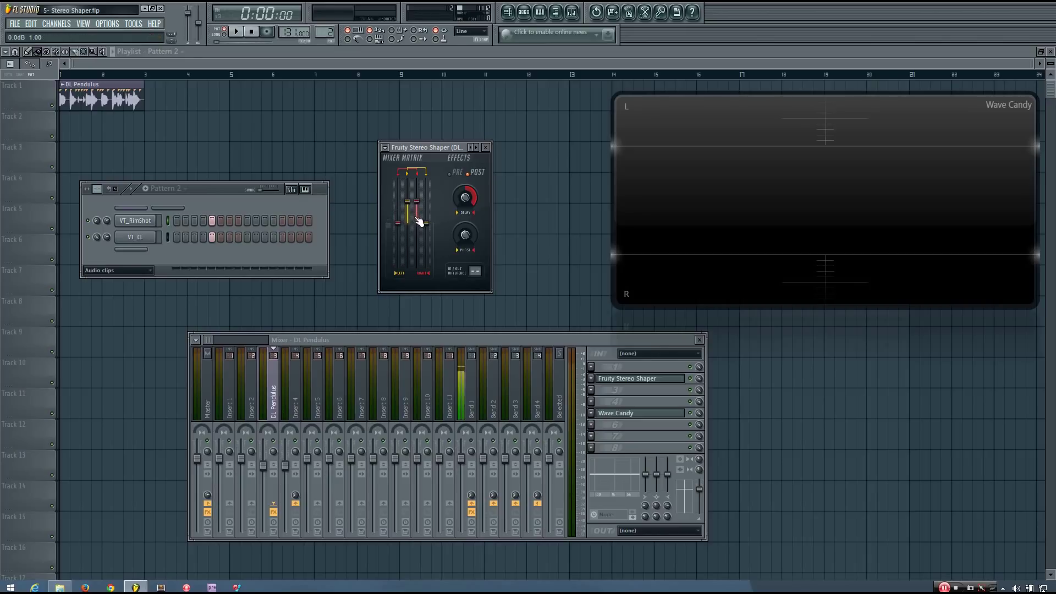